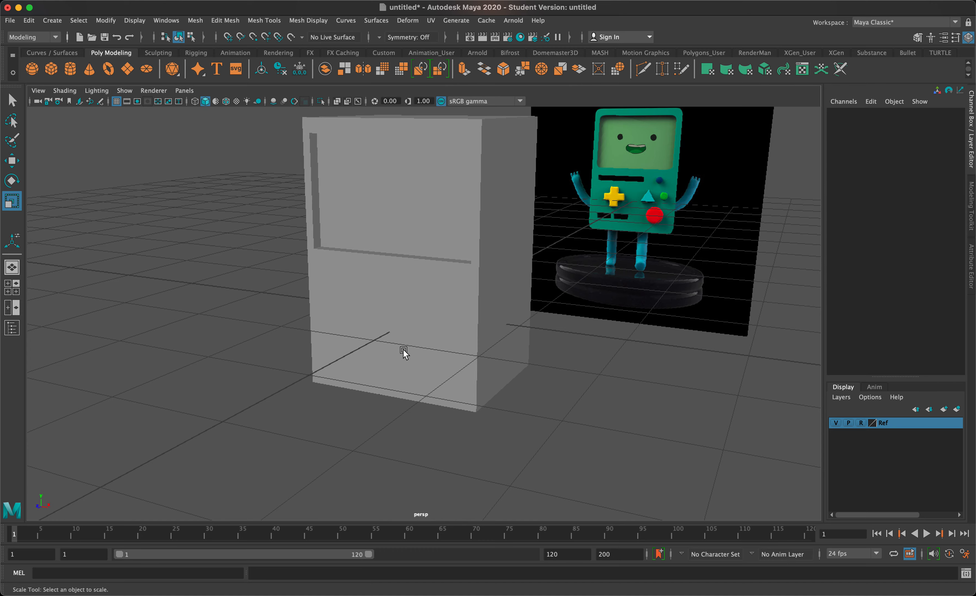
Step: Create a polygon cylinder in the front view for the character's leg
key("space")
key("space")
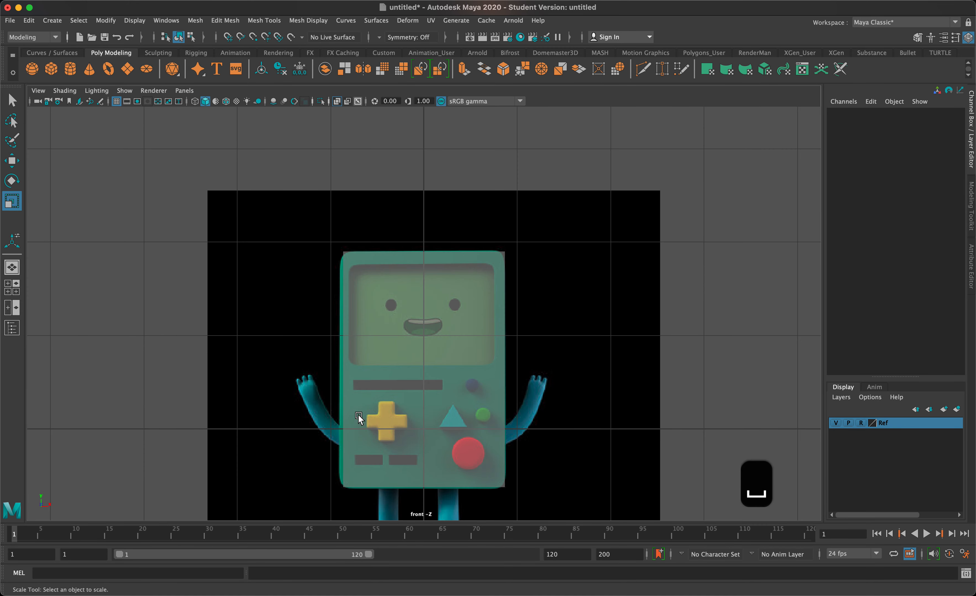
left_click(381, 409)
key("f")
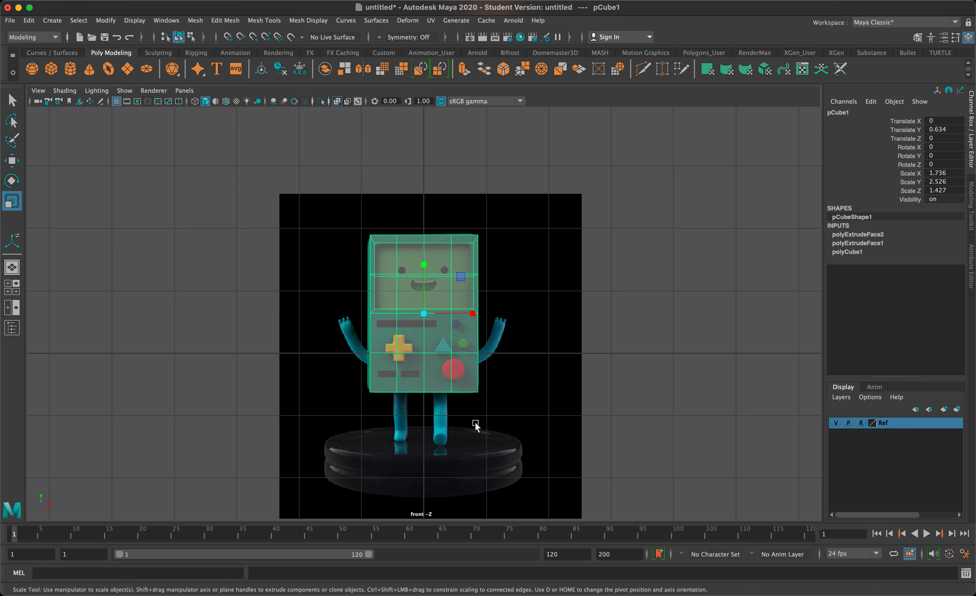
left_click(439, 422)
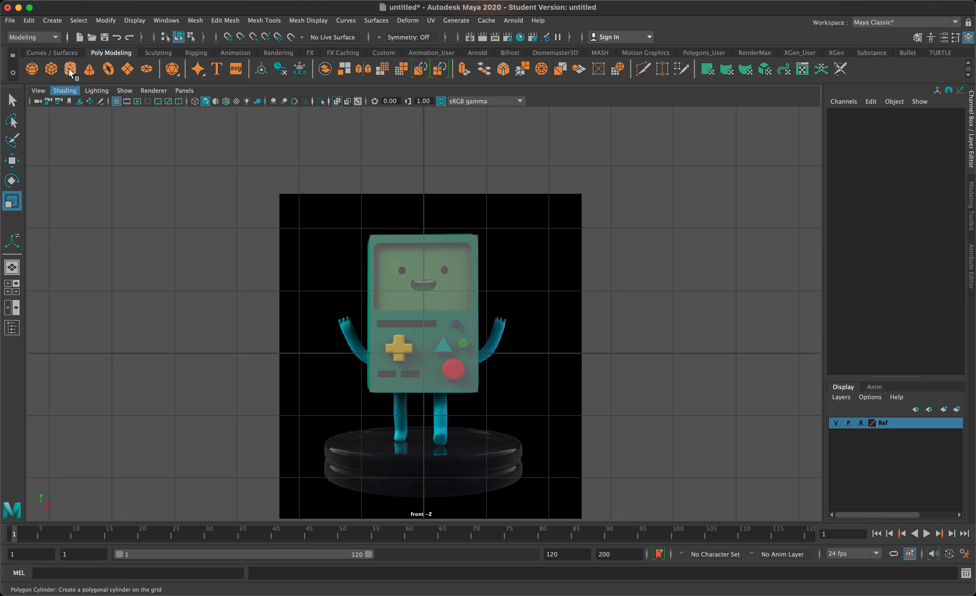
left_click(53, 23)
mouse_move(98, 61)
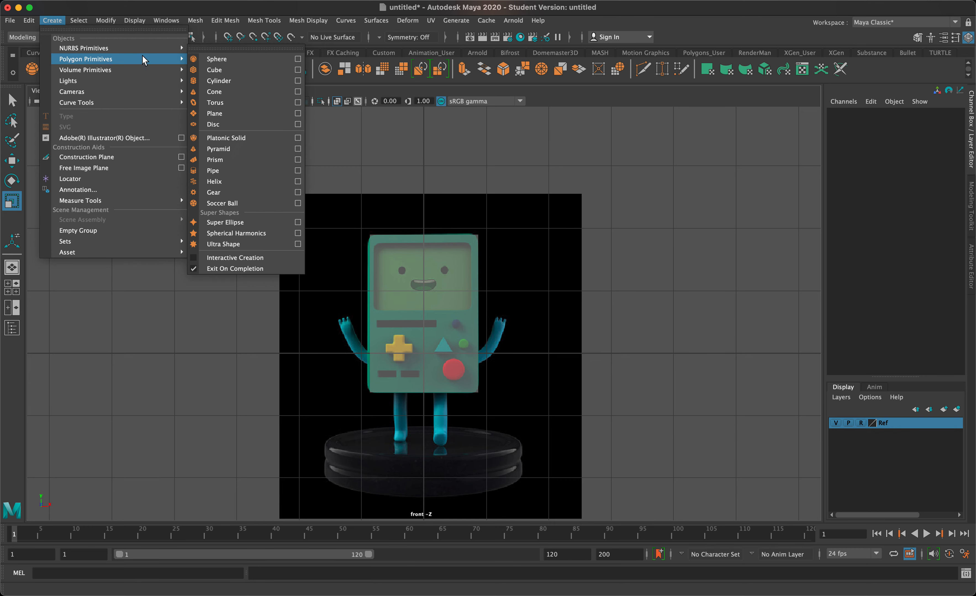
left_click(218, 84)
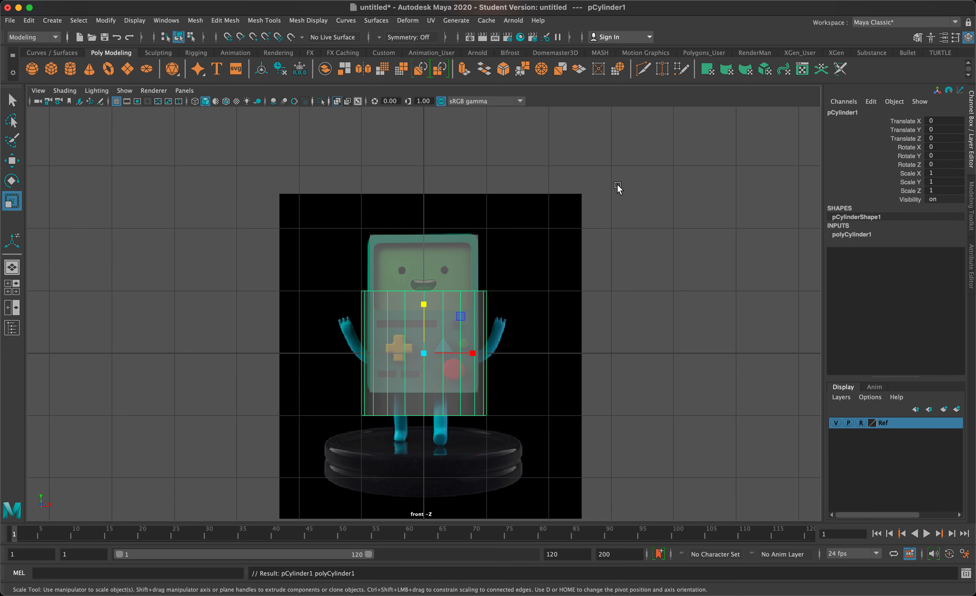
Step: Set the cylinder's axis subdivisions to 8
left_click(853, 234)
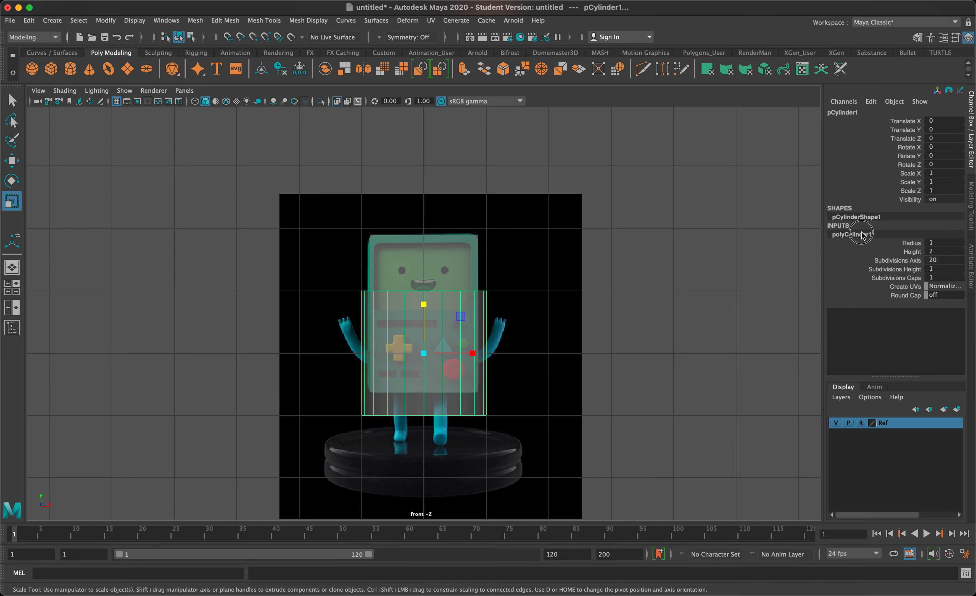
double_click(930, 260)
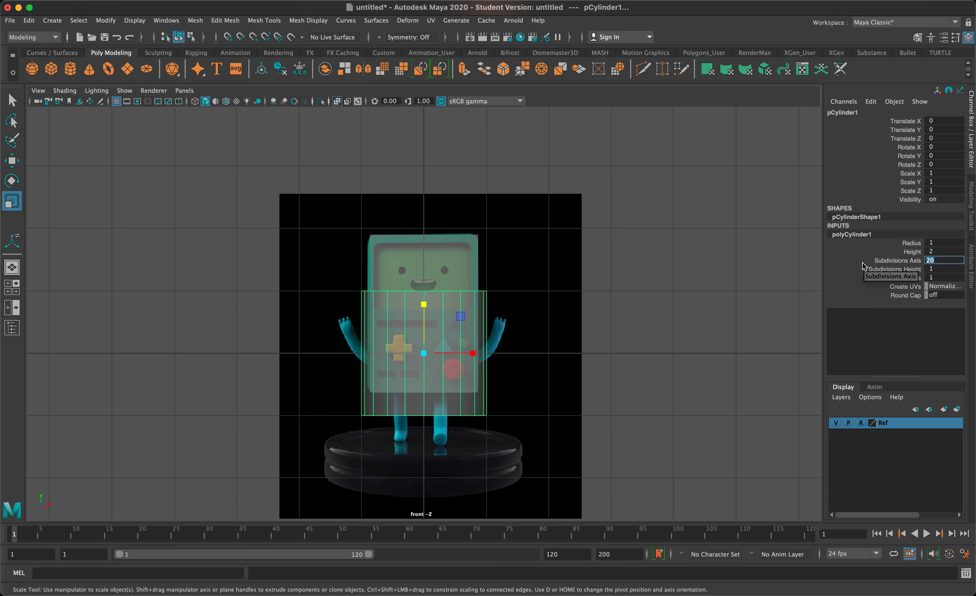
type("8")
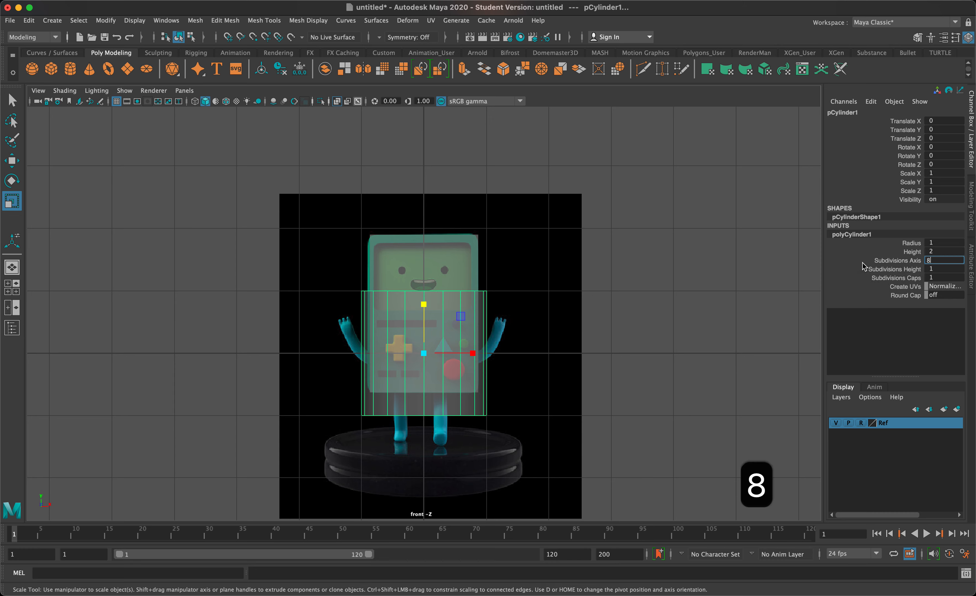
key("Return")
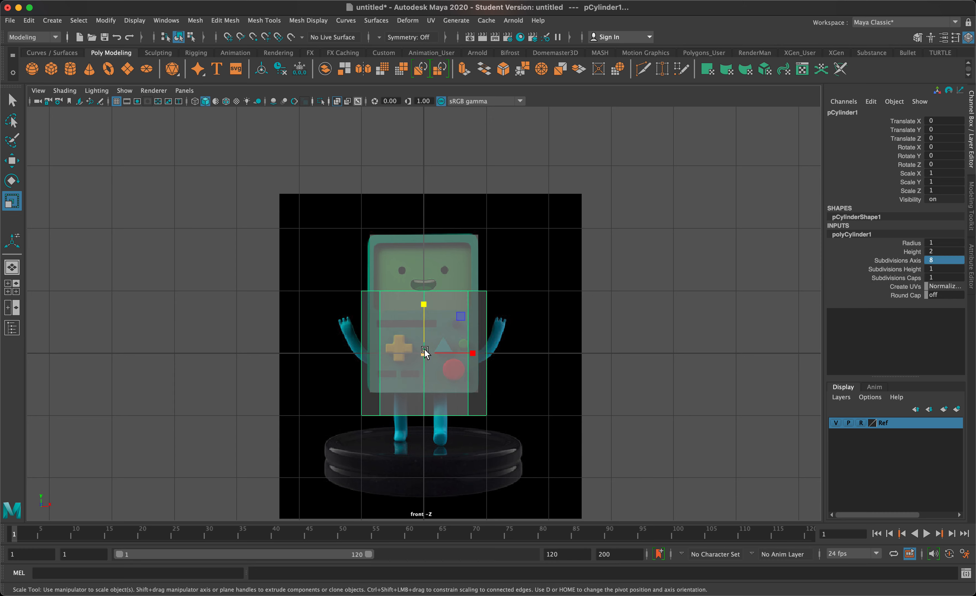
Step: Scale the cylinder uniformly to about 0.113 and place it over the reference leg at about X 0.263, Y -0.96
key("w")
left_click_drag(431, 355, 342, 396)
key("r")
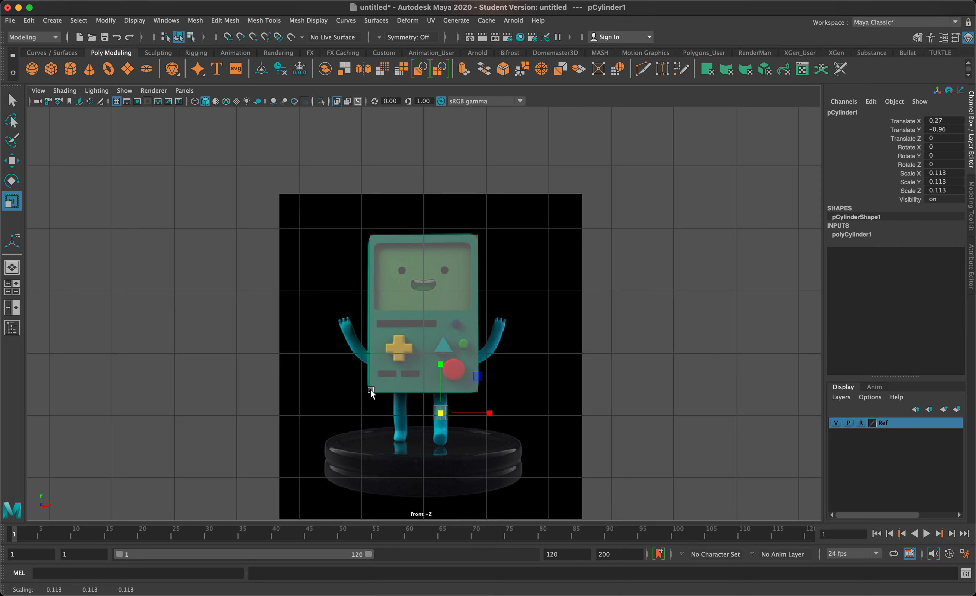
key("f")
scroll(503, 431, "down", 5)
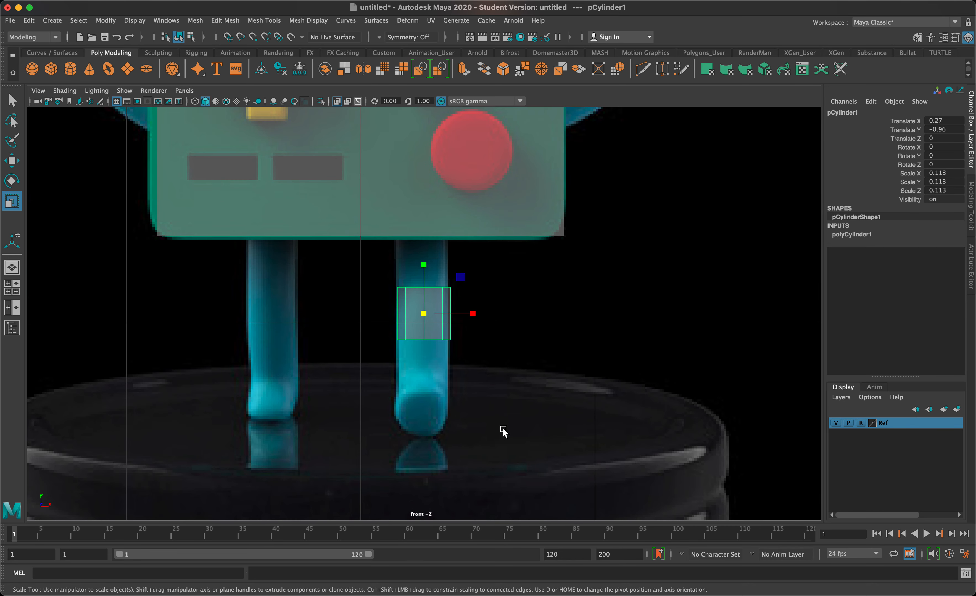
key("w")
left_click_drag(473, 314, 472, 312)
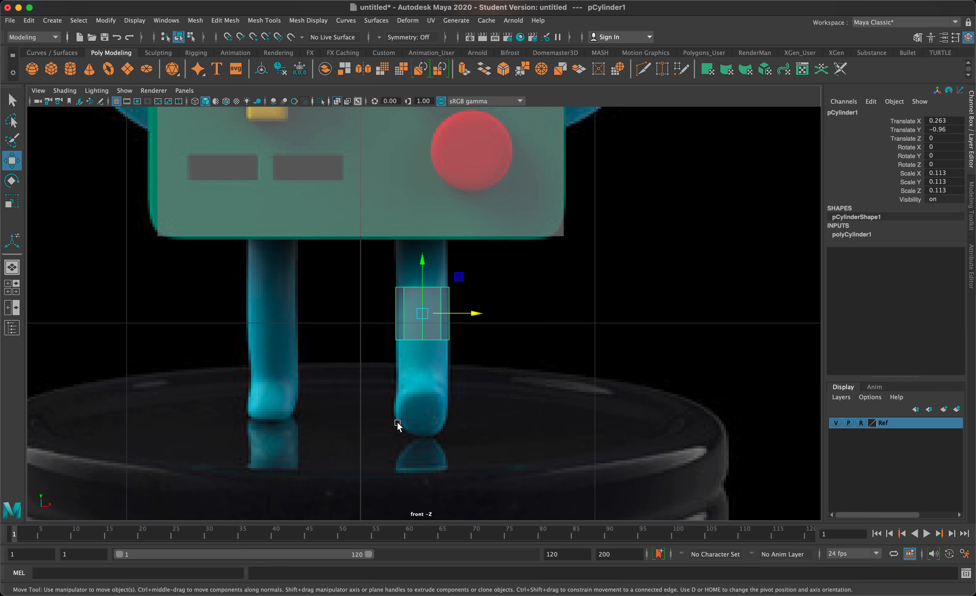
Step: Show all four views together and switch the leg cylinder to face selection
key("space")
key("space")
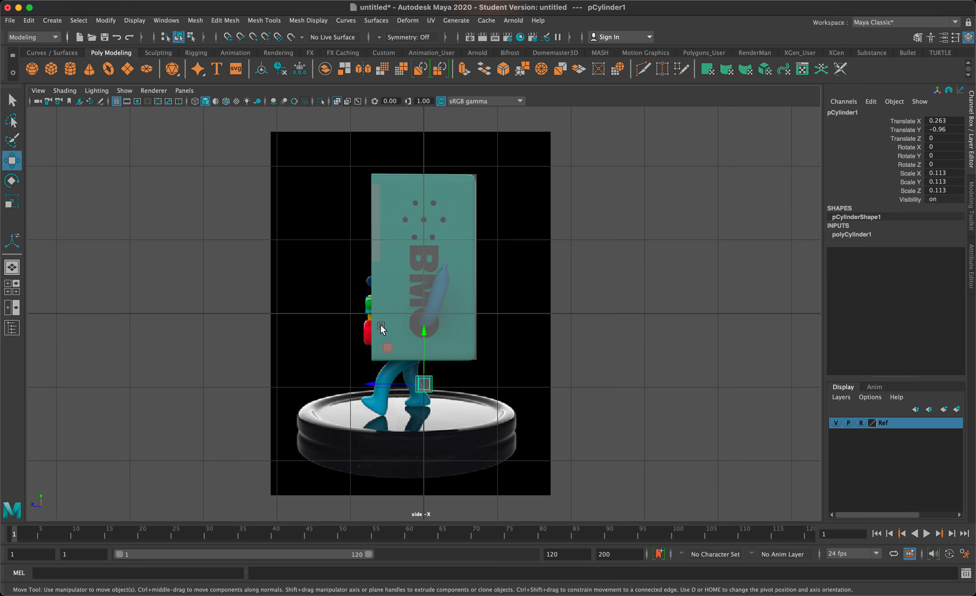
key("space")
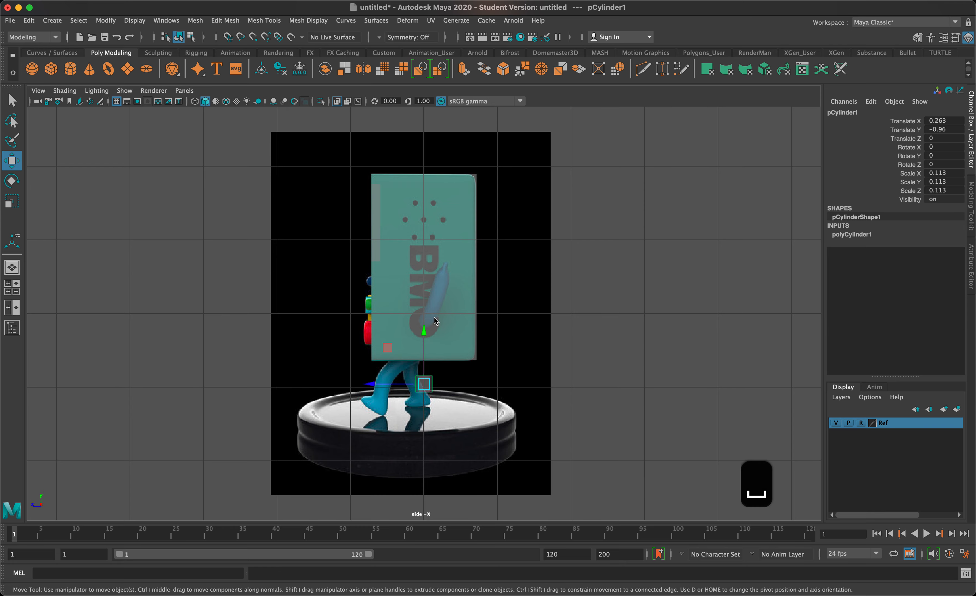
scroll(249, 432, "up", 5)
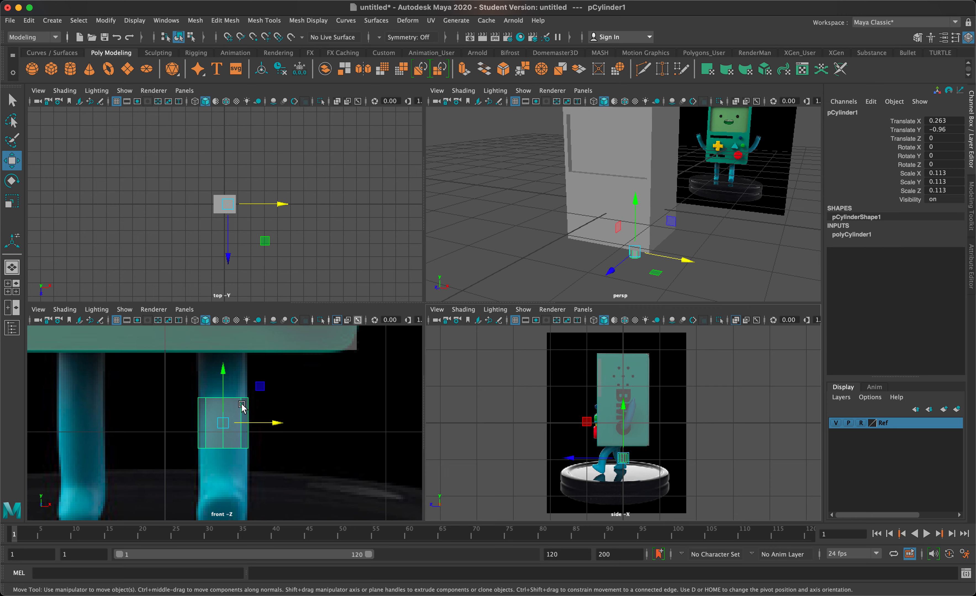
right_click(241, 405)
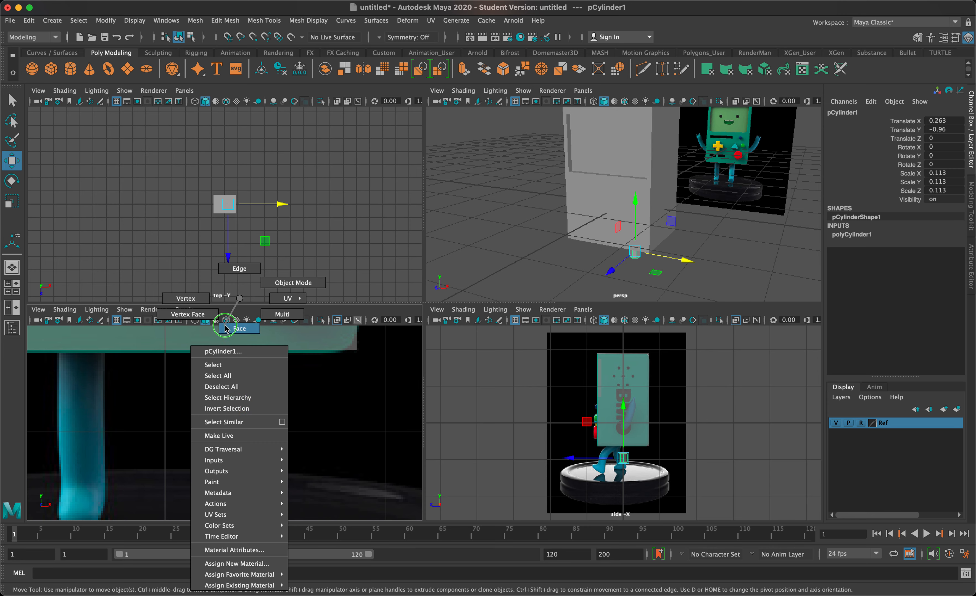
left_click(225, 328)
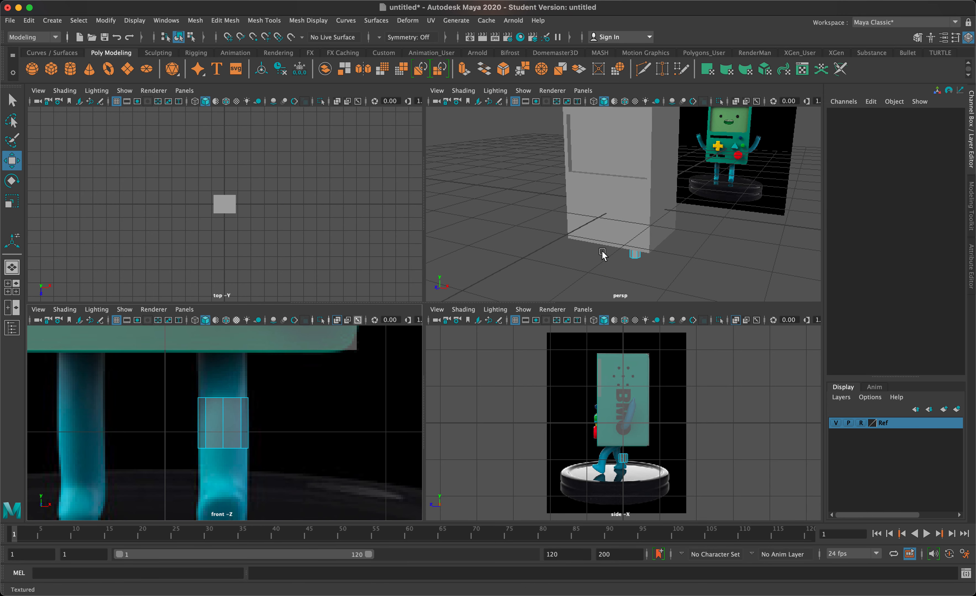
Step: Select all the top cap faces of the cylinder and extrude them up about 0.199 to the underside of the body
left_click_drag(604, 255, 639, 258, "alt")
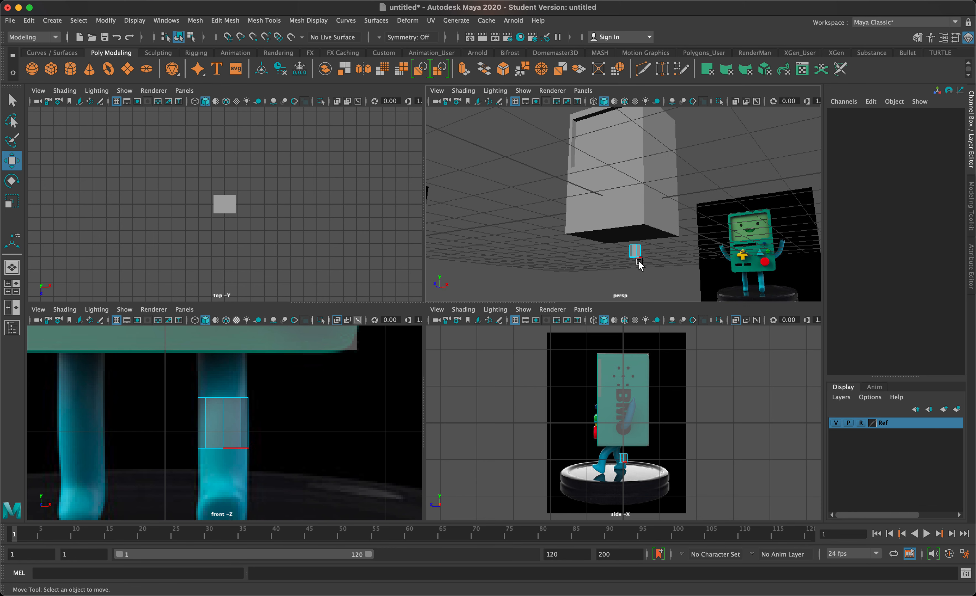
scroll(635, 258, "up", 5)
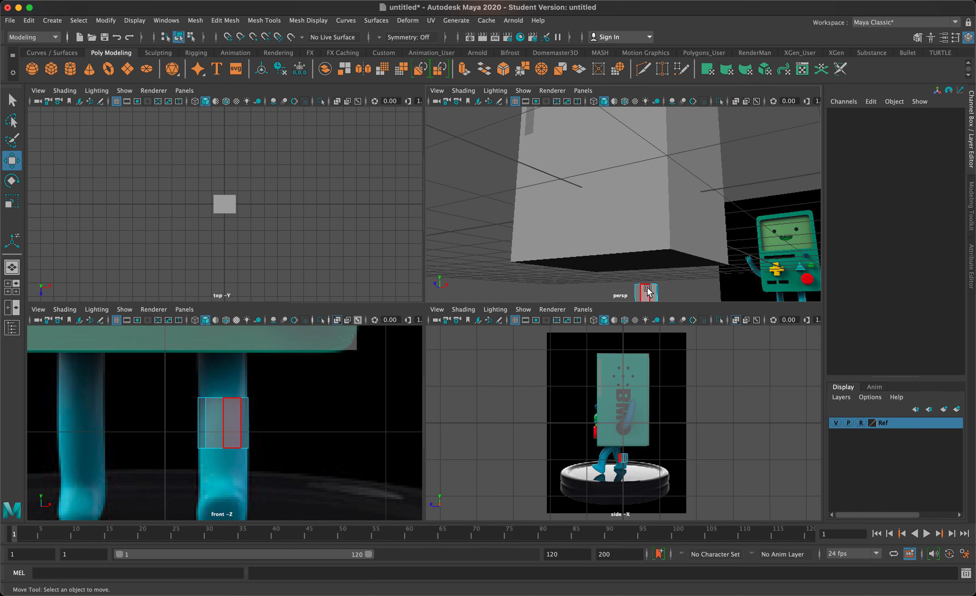
left_click(646, 289)
key("f")
scroll(638, 265, "down", 3)
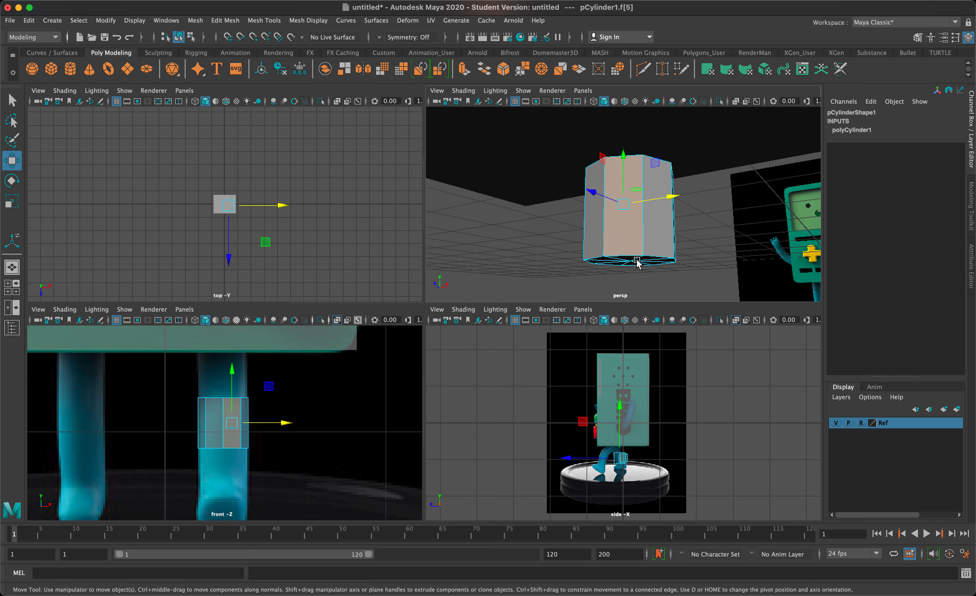
left_click_drag(638, 264, 640, 242, "alt")
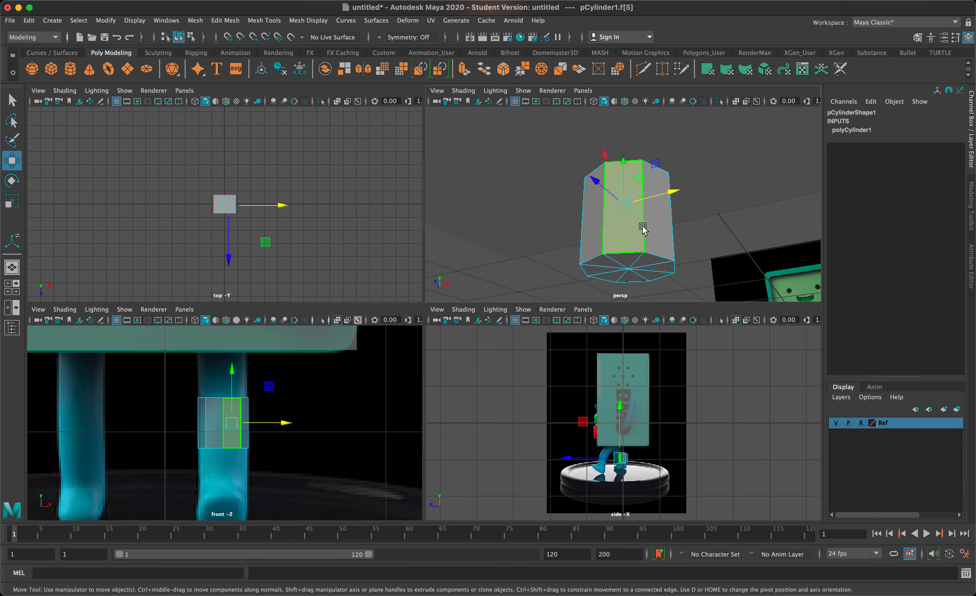
key("f")
scroll(642, 237, "down", 3)
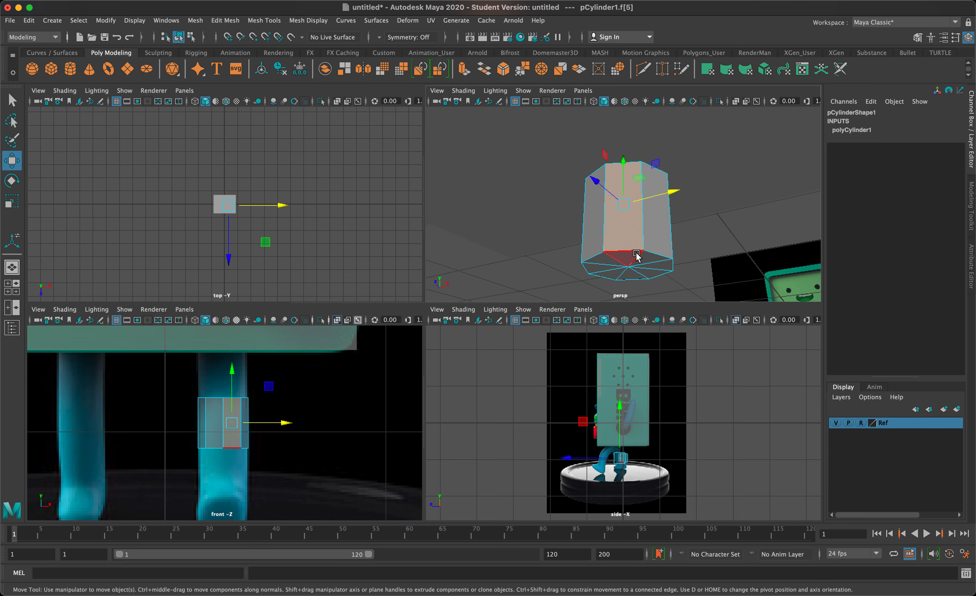
left_click_drag(657, 241, 649, 285, "alt")
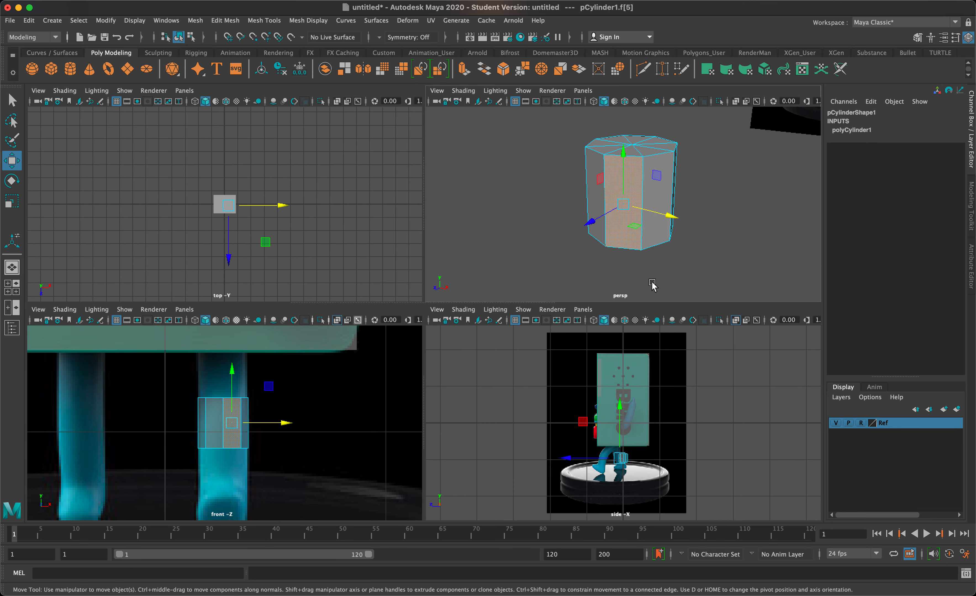
left_click(624, 140)
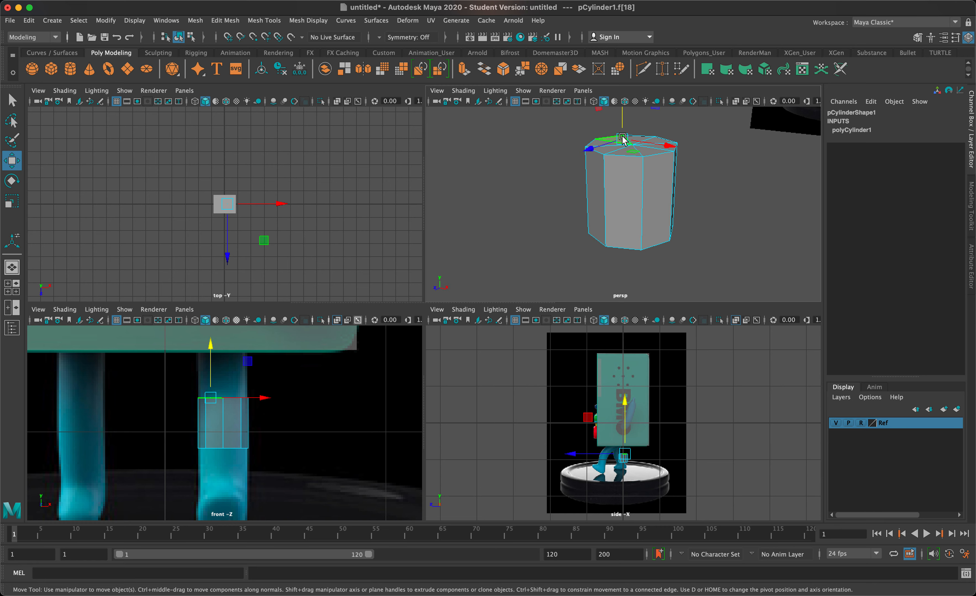
key("q")
left_click(646, 137, "shift")
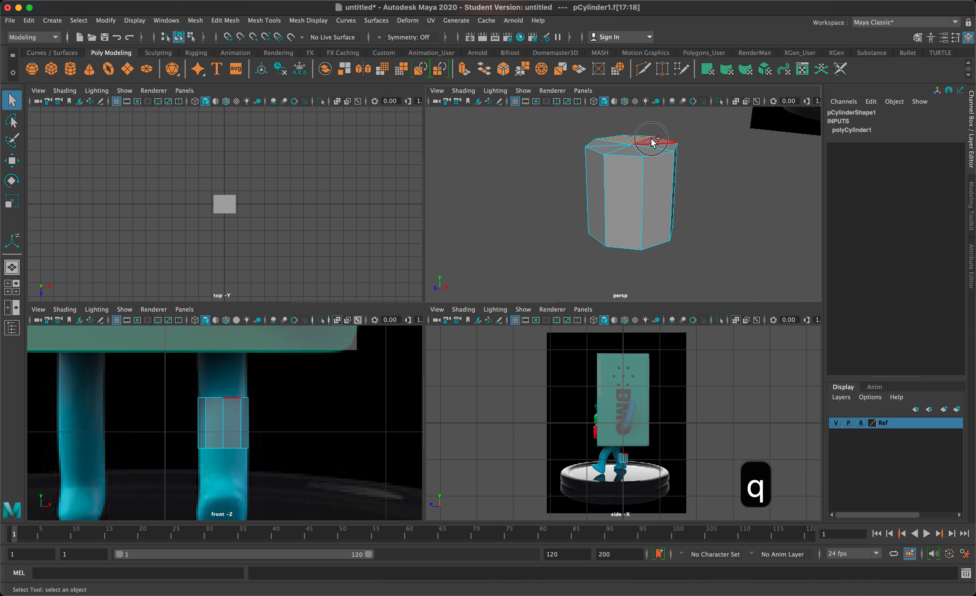
left_click(658, 149, "shift")
left_click(648, 151, "shift")
left_click(626, 152, "shift")
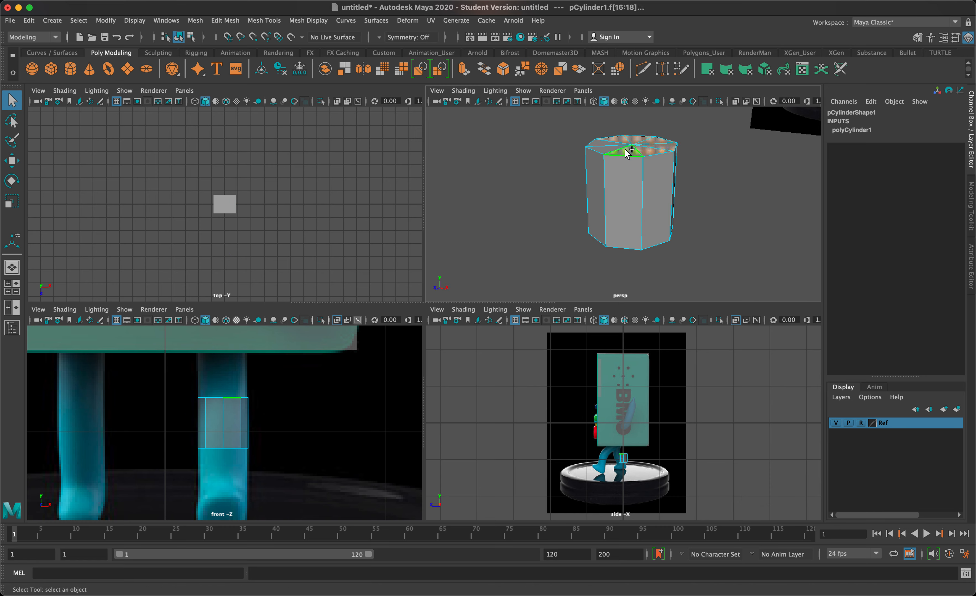
left_click(609, 149, "shift")
left_click(605, 147, "shift")
left_click_drag(604, 147, 603, 169, "alt")
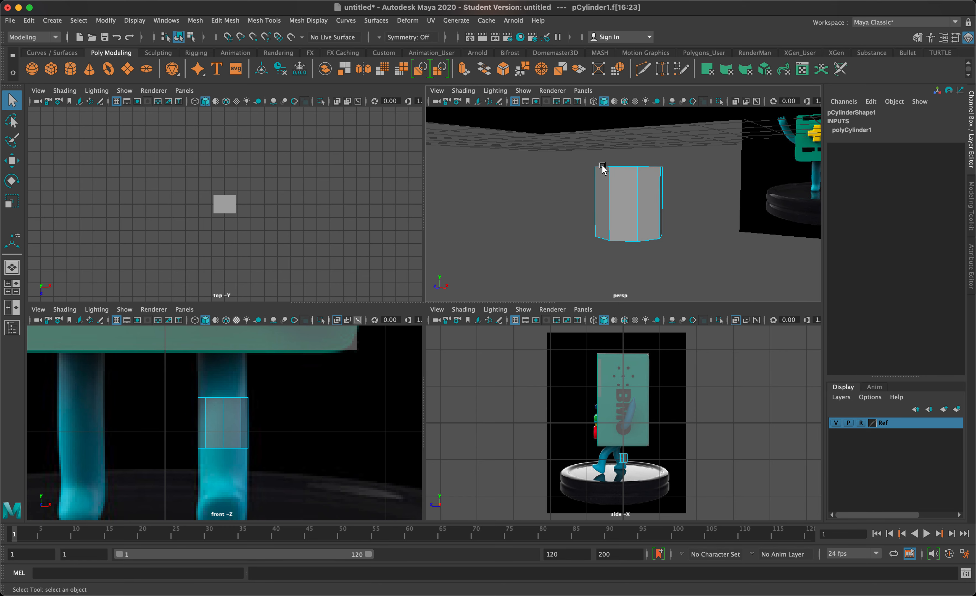
key("super+e")
left_click_drag(228, 366, 235, 322)
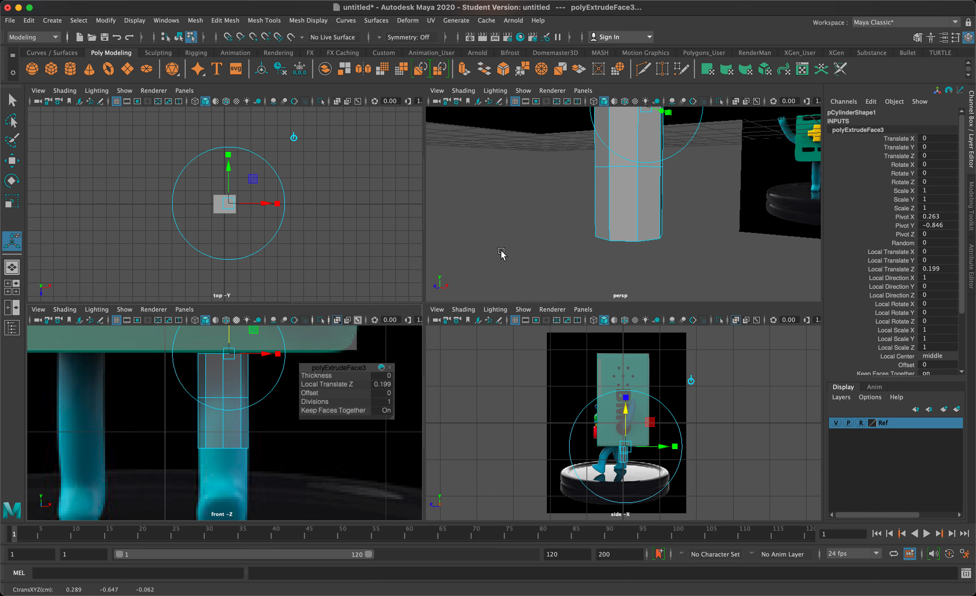
Step: Select all the bottom cap faces of the leg cylinder and extrude them down about 0.273 along the reference leg
left_click_drag(500, 254, 582, 223, "alt")
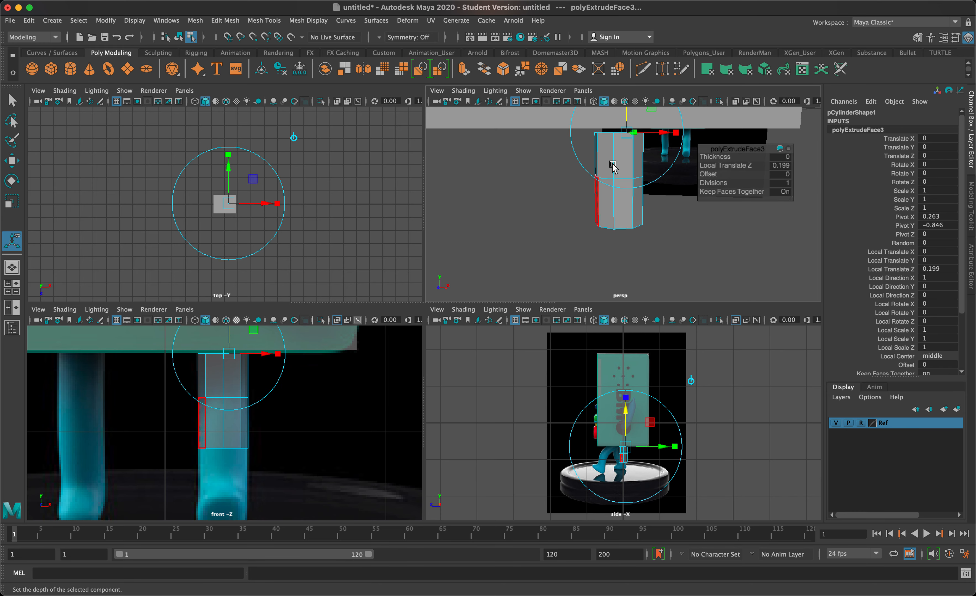
left_click_drag(613, 166, 542, 218, "alt")
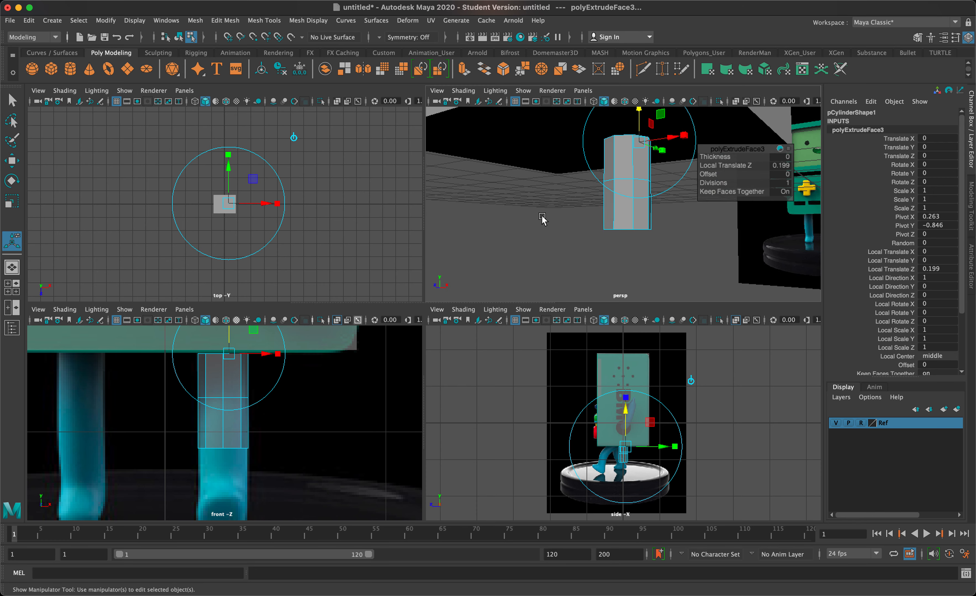
left_click_drag(523, 255, 523, 220, "alt")
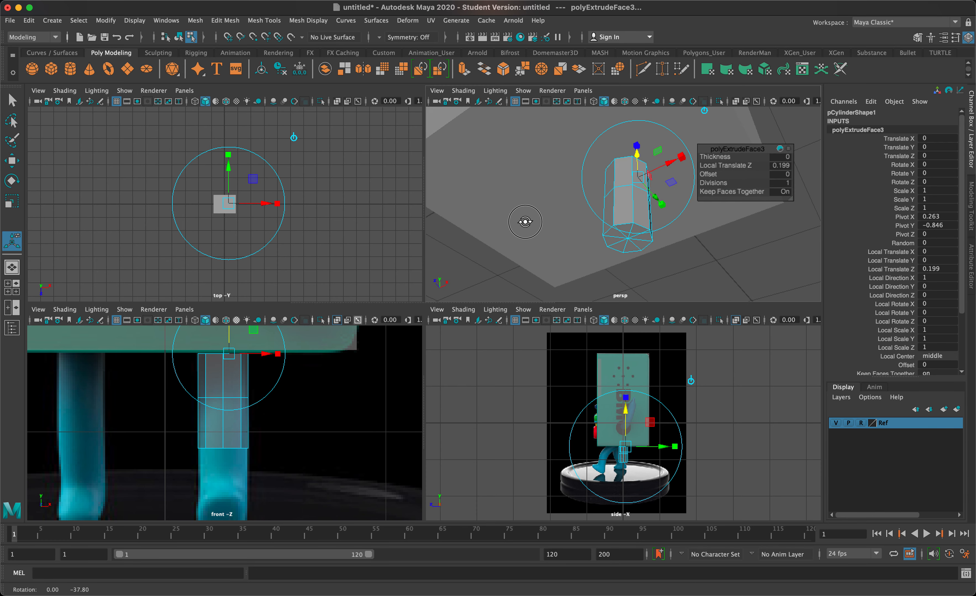
left_click(644, 241)
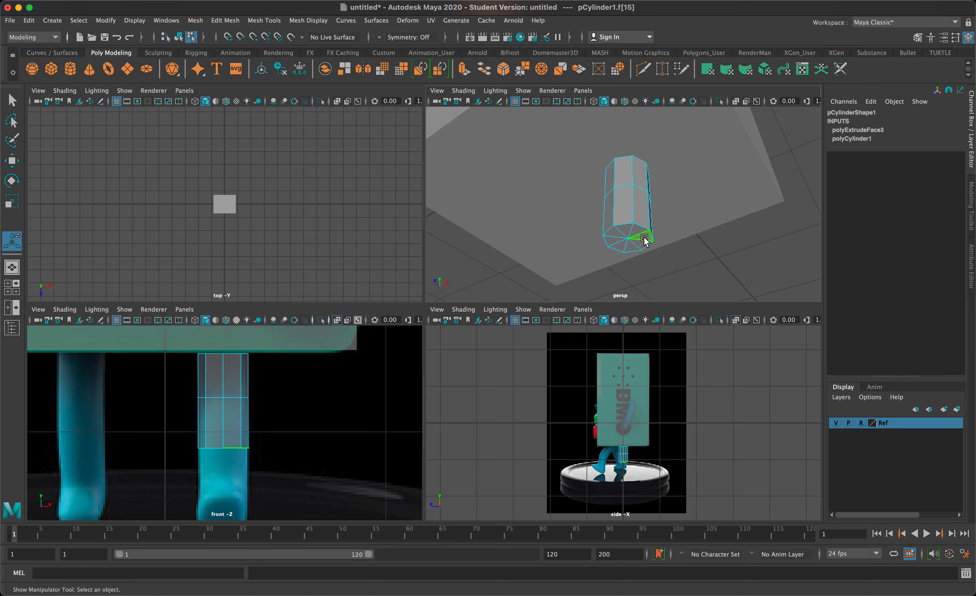
left_click(637, 231, "shift")
left_click(625, 230, "shift")
left_click(616, 230, "shift")
left_click(614, 241, "shift")
left_click(621, 246, "shift")
left_click(636, 248, "shift")
left_click(636, 246, "shift")
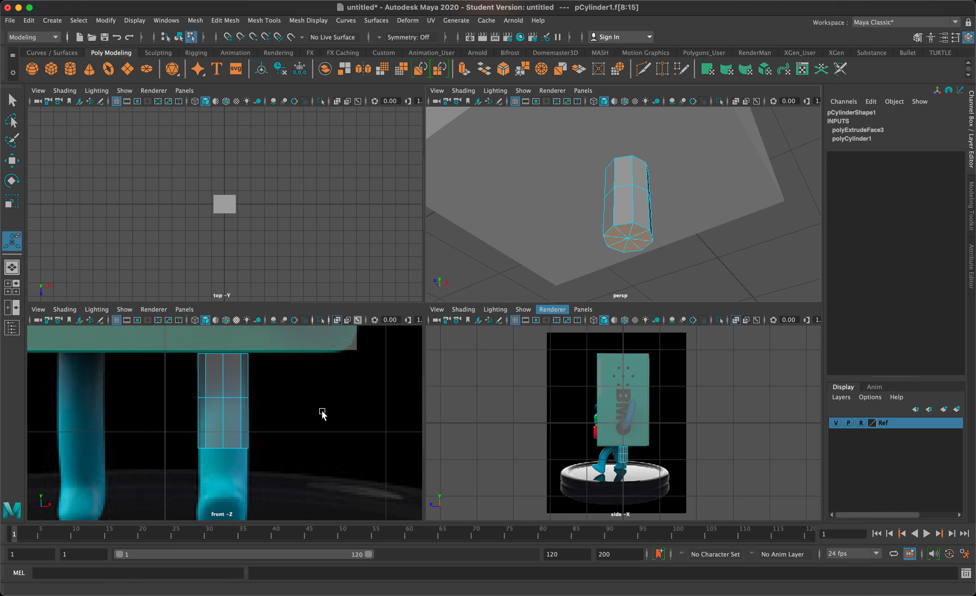
key("super+e")
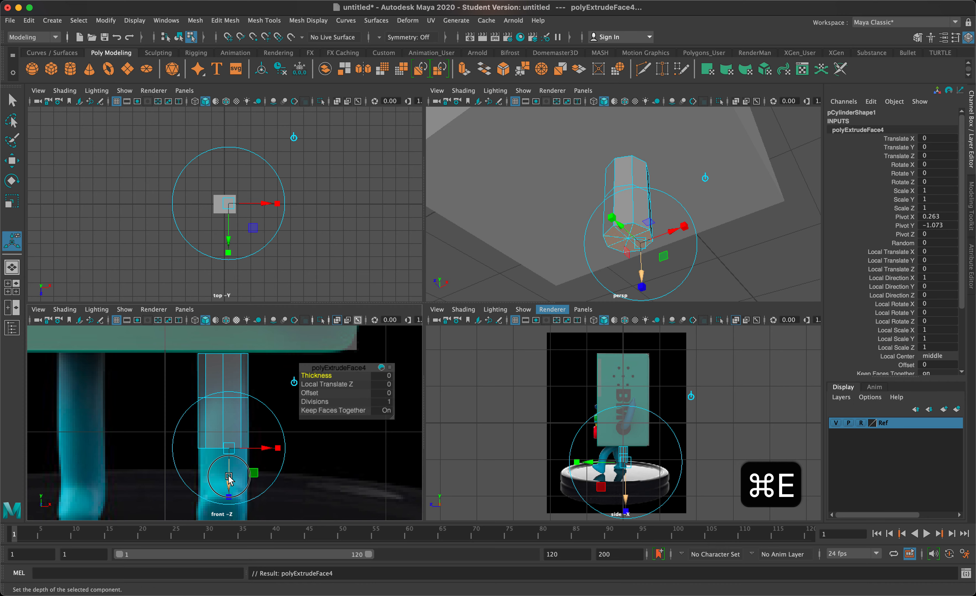
left_click_drag(226, 454, 226, 537)
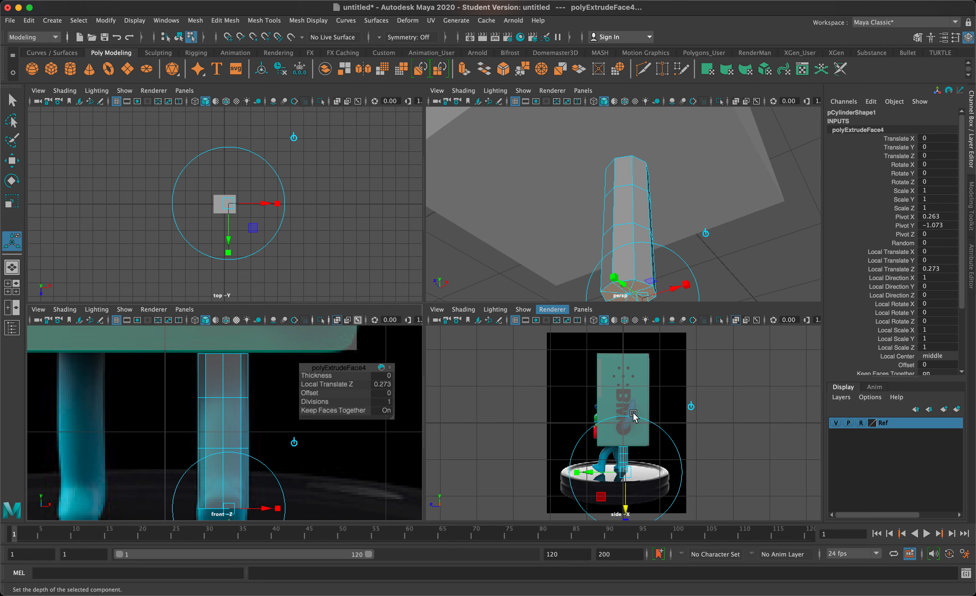
Step: In the side view, select the ring of leg vertices below the top ring and move it forward to form the knee
key("space")
scroll(597, 438, "up", 5)
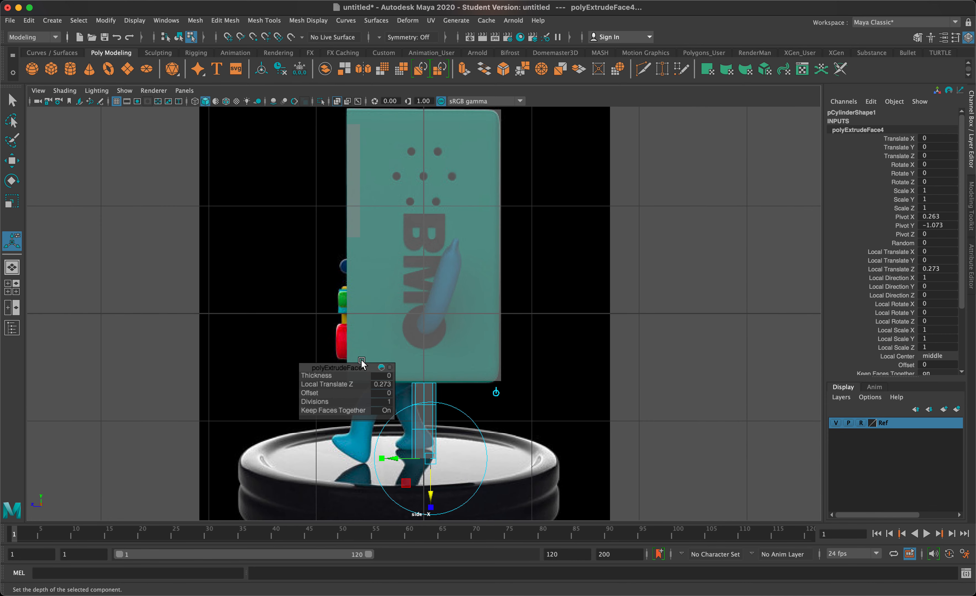
left_click_drag(350, 369, 741, 197)
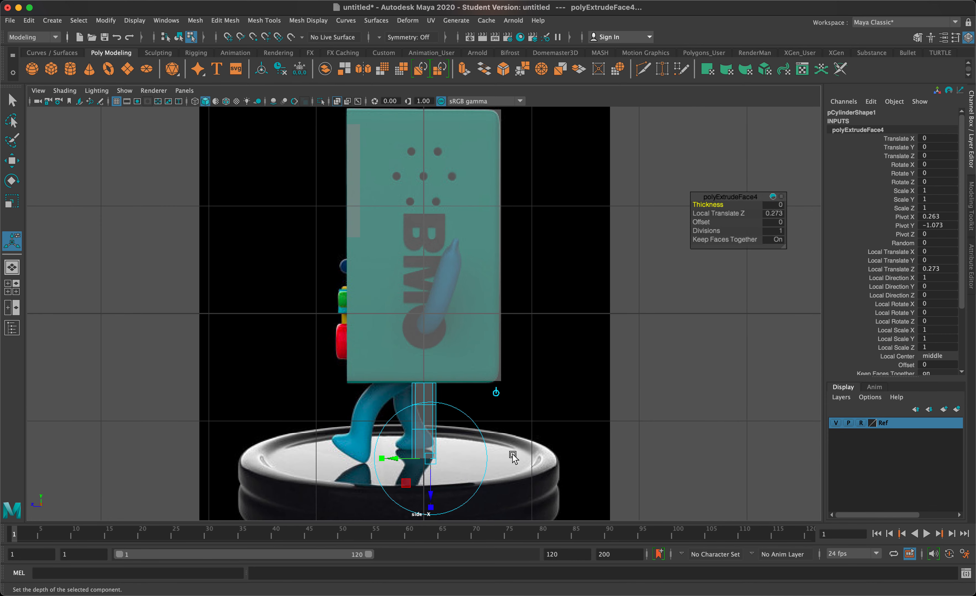
scroll(506, 465, "up", 1)
scroll(506, 464, "up", 1)
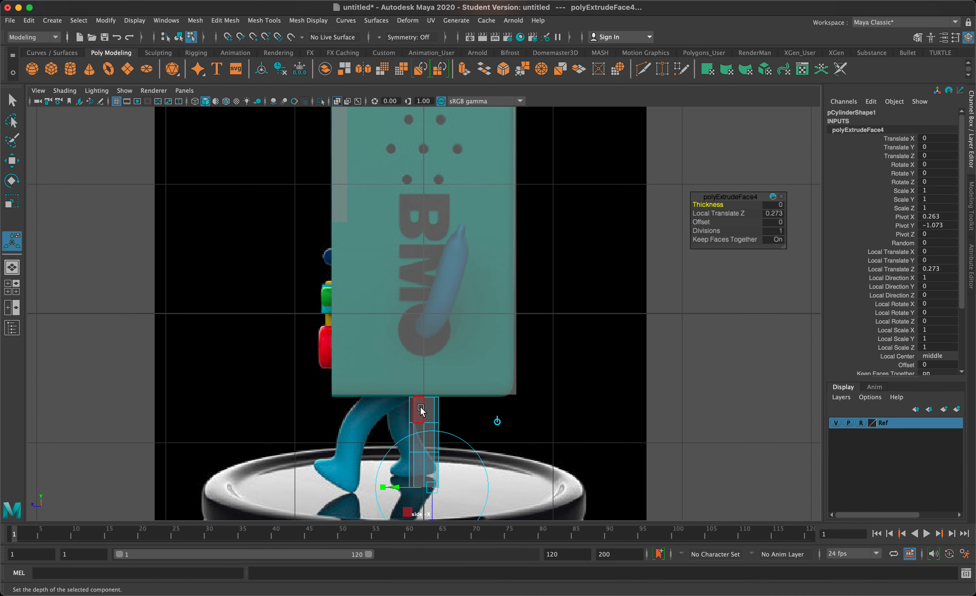
right_click_drag(441, 408, 394, 298)
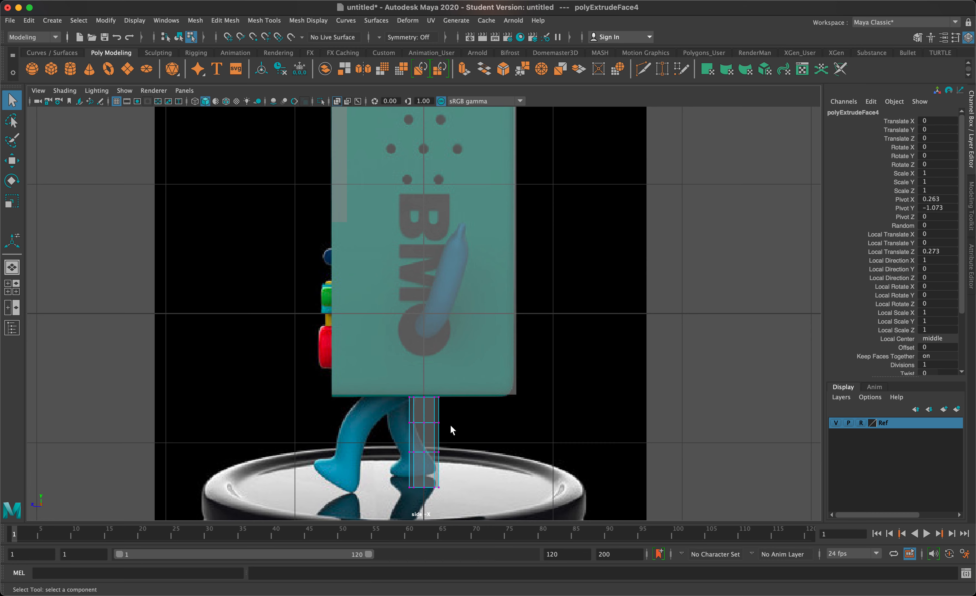
left_click_drag(456, 436, 393, 418)
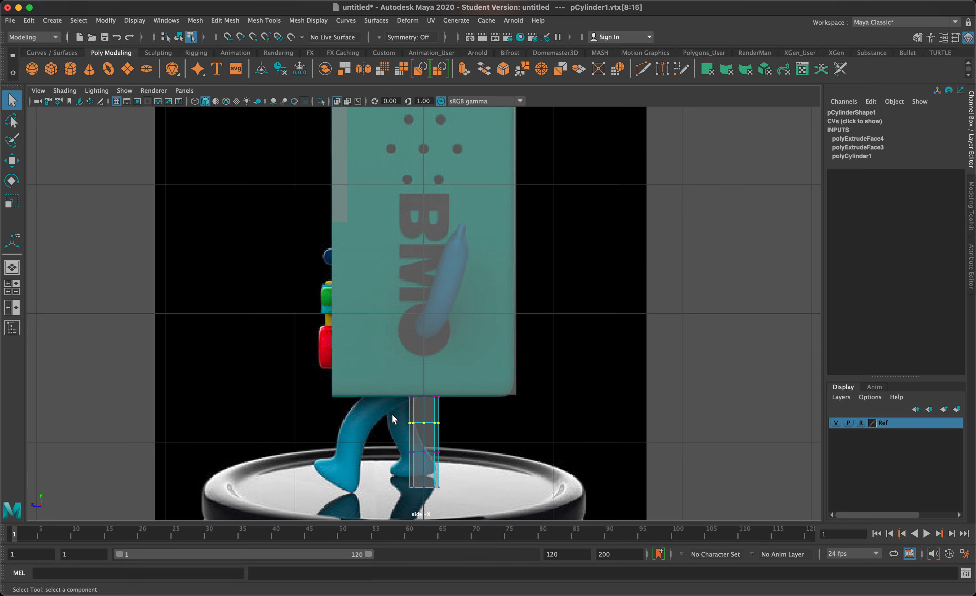
key("w")
left_click_drag(393, 423, 370, 423)
key("f")
scroll(442, 408, "down", 3)
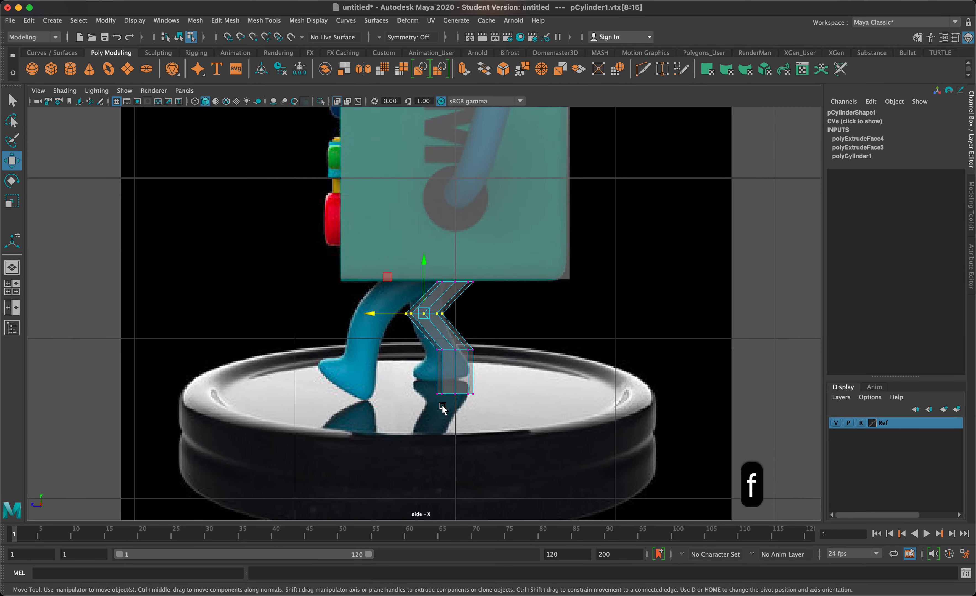
Step: Reposition the lower, bottom and top vertex rings in the side view so the cylinder follows the bend of the rear reference leg
scroll(443, 404, "up", 5)
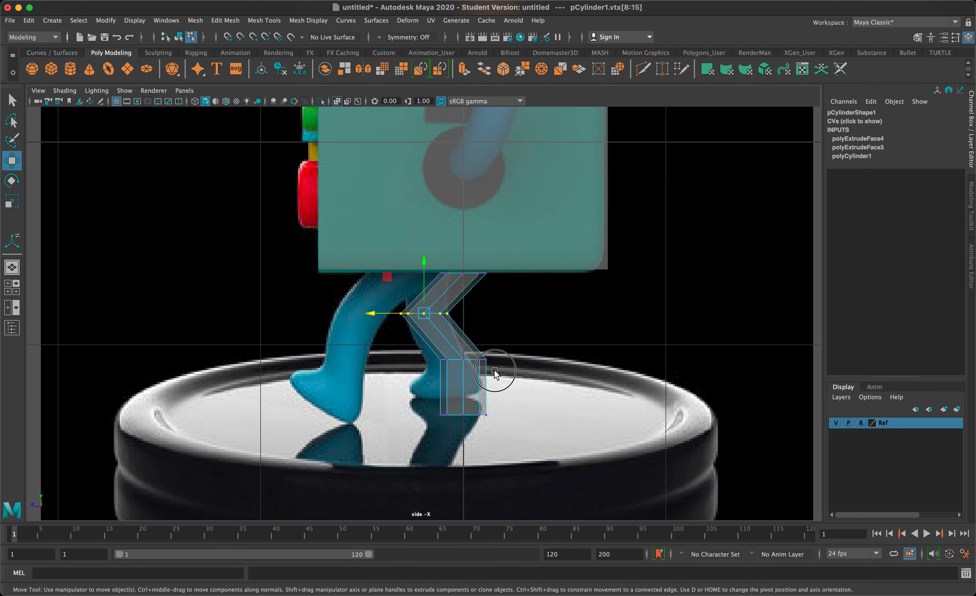
left_click_drag(495, 384, 387, 329)
mouse_move(423, 359)
left_mouse_down()
mouse_move(396, 360)
mouse_move(405, 360)
left_mouse_up()
left_click_drag(446, 420, 442, 413)
left_click_drag(462, 367, 462, 347)
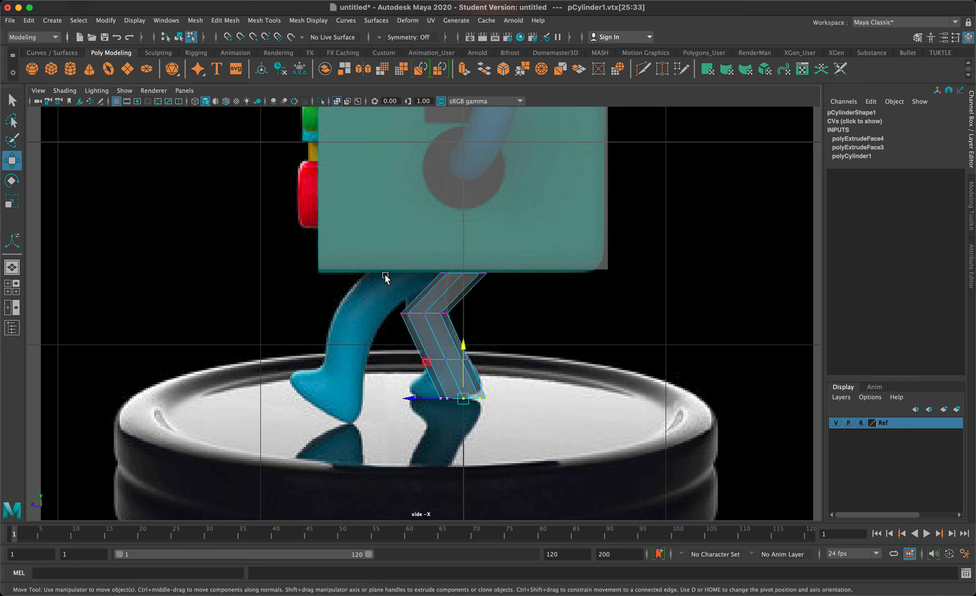
left_click_drag(499, 283, 399, 236)
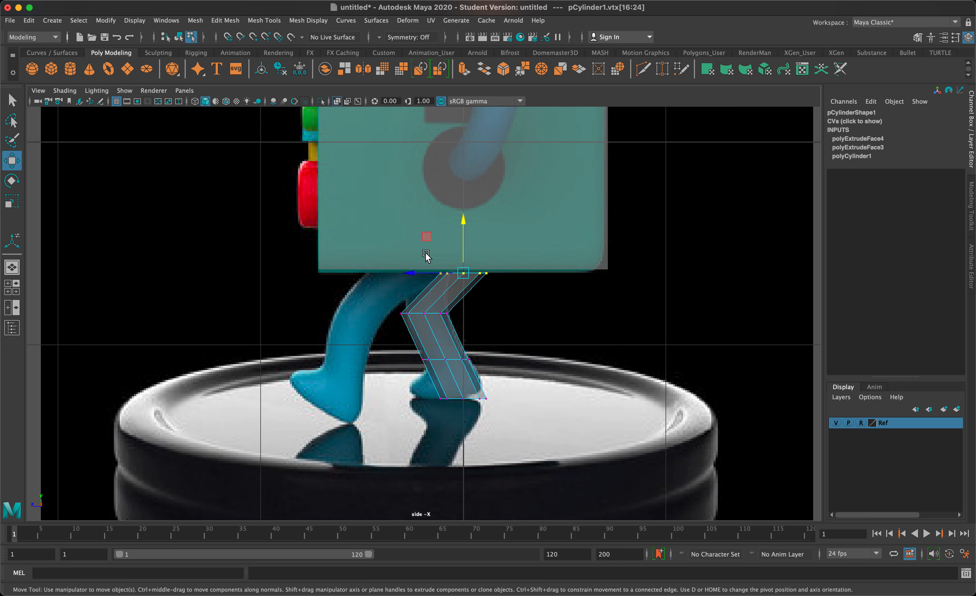
left_click_drag(411, 274, 374, 273)
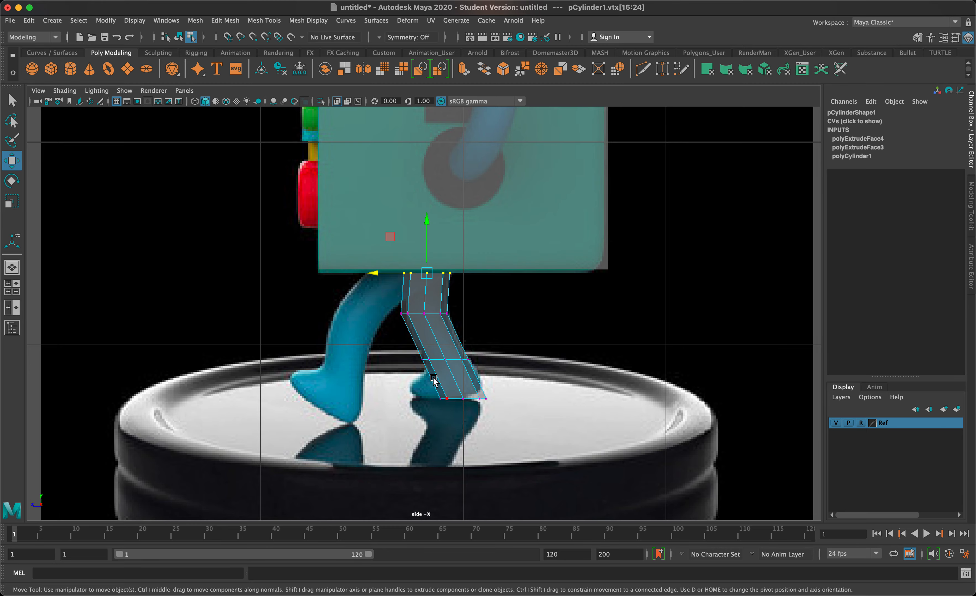
Step: Select the two front faces of the lowest leg section and extrude them forward about 0.148 in world Z for the foot
key("space")
key("space")
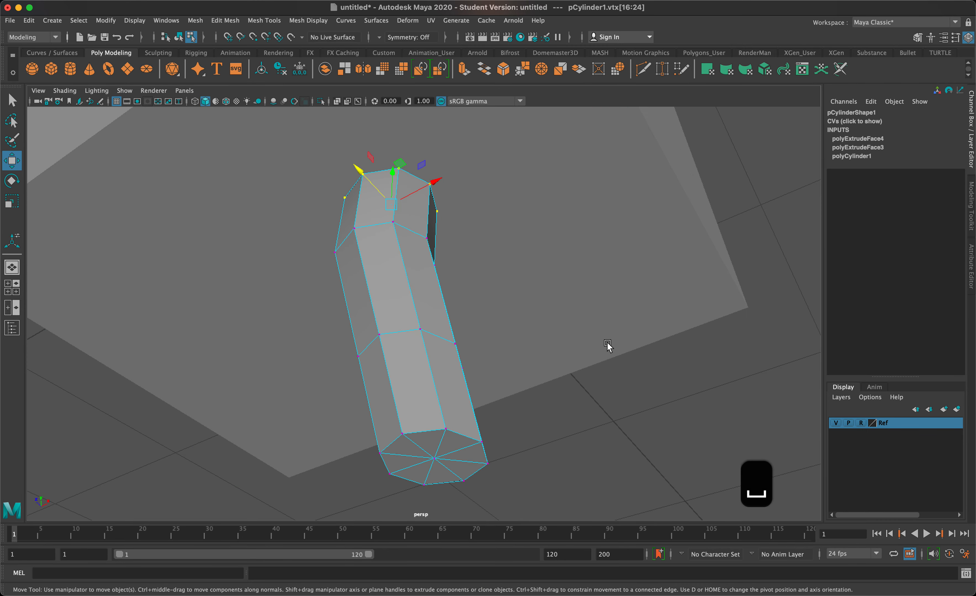
left_click_drag(608, 344, 560, 371, "alt")
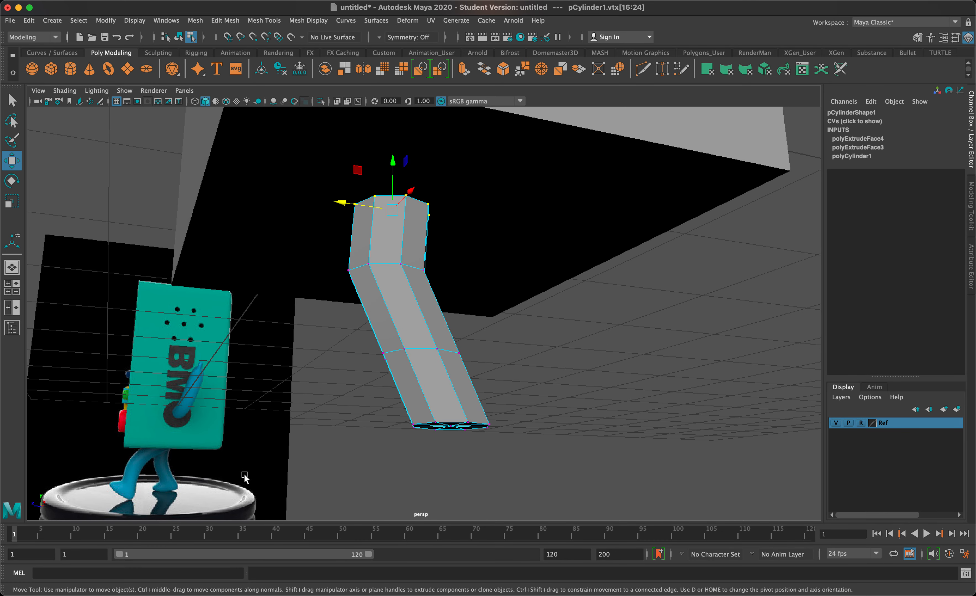
left_click_drag(407, 387, 474, 390, "alt")
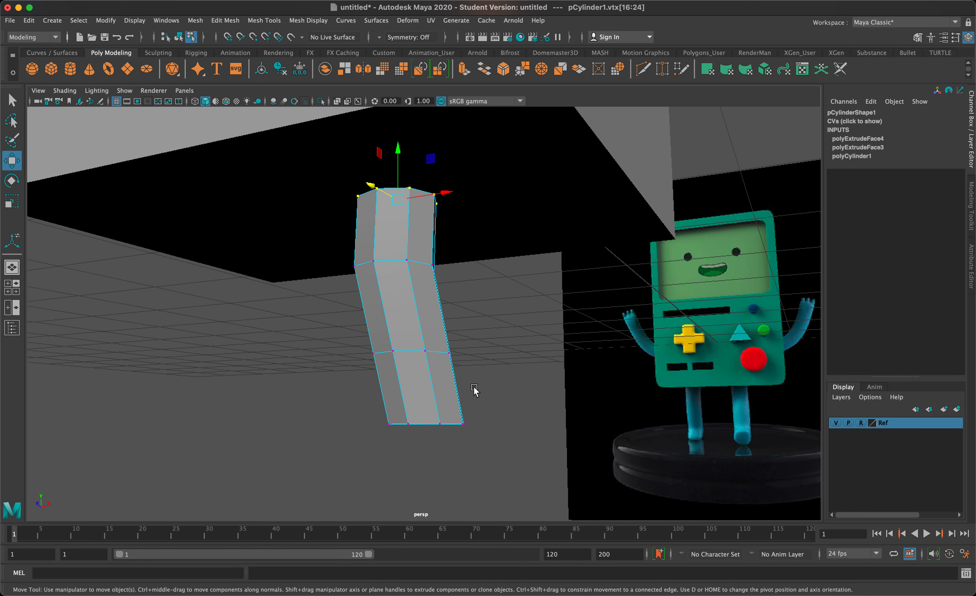
right_click_drag(418, 363, 414, 327)
left_click_drag(405, 333, 447, 349, "alt")
left_click(429, 387)
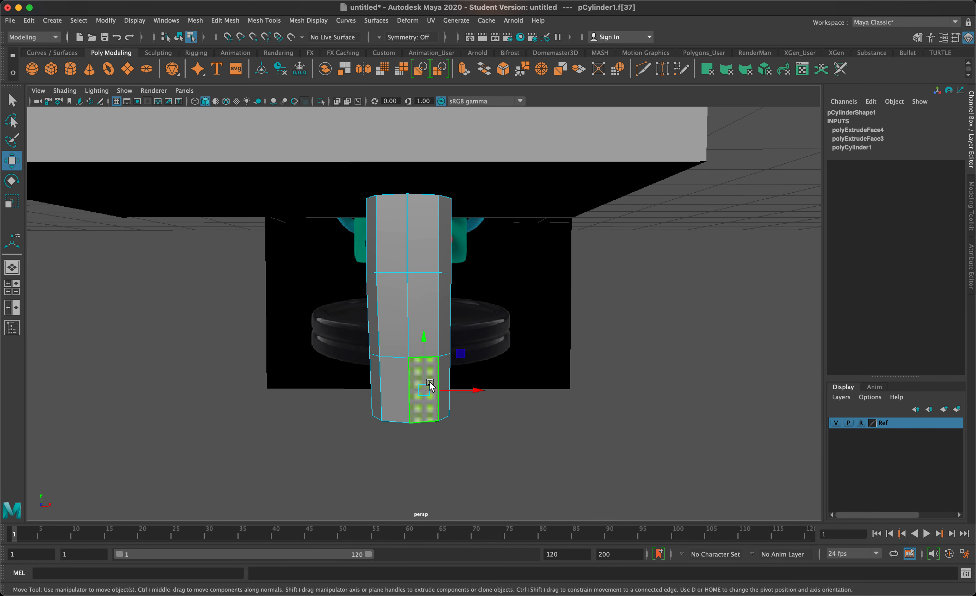
left_click(401, 398, "shift")
left_click_drag(509, 410, 410, 406, "alt")
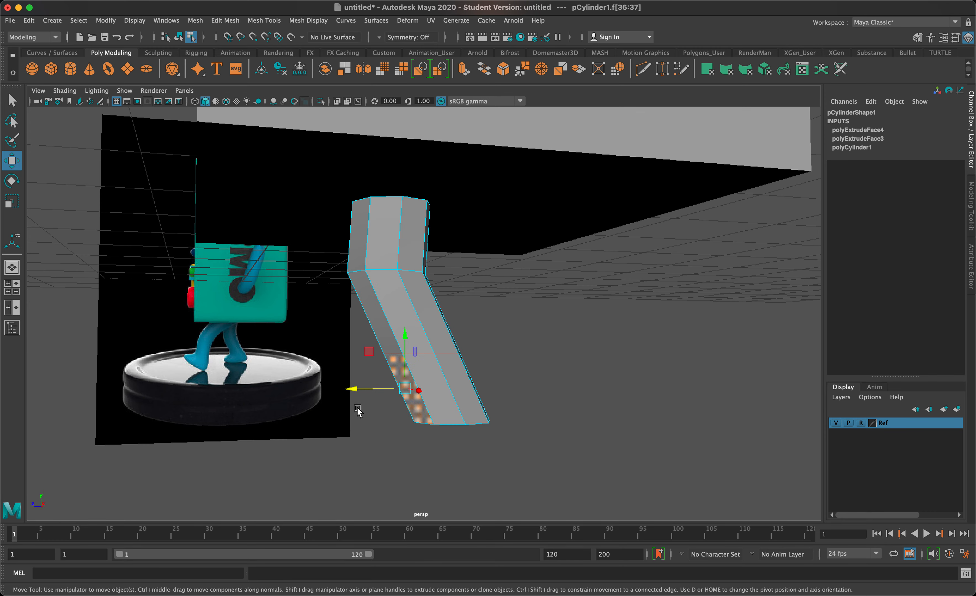
key("space")
key("space")
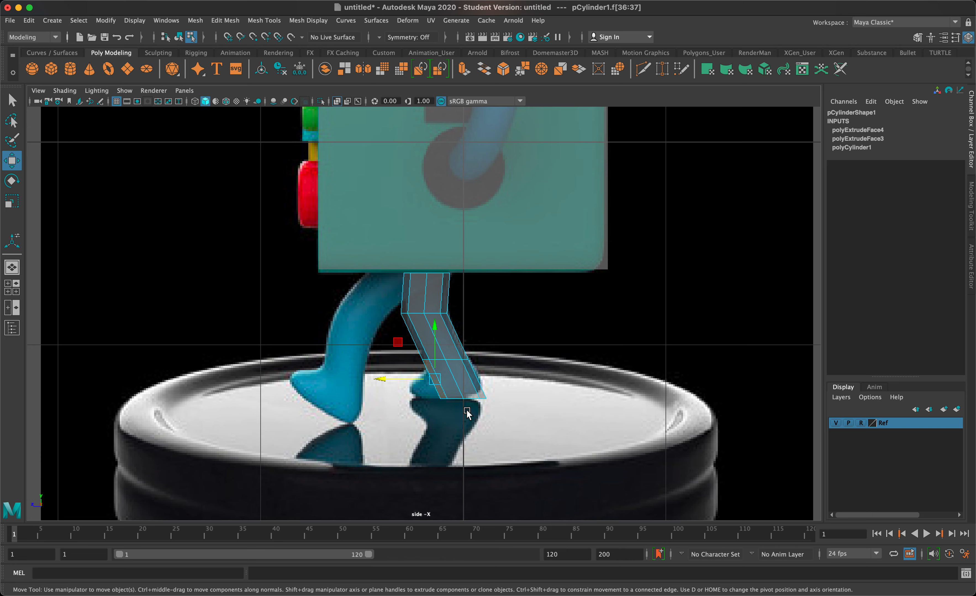
key("super+e")
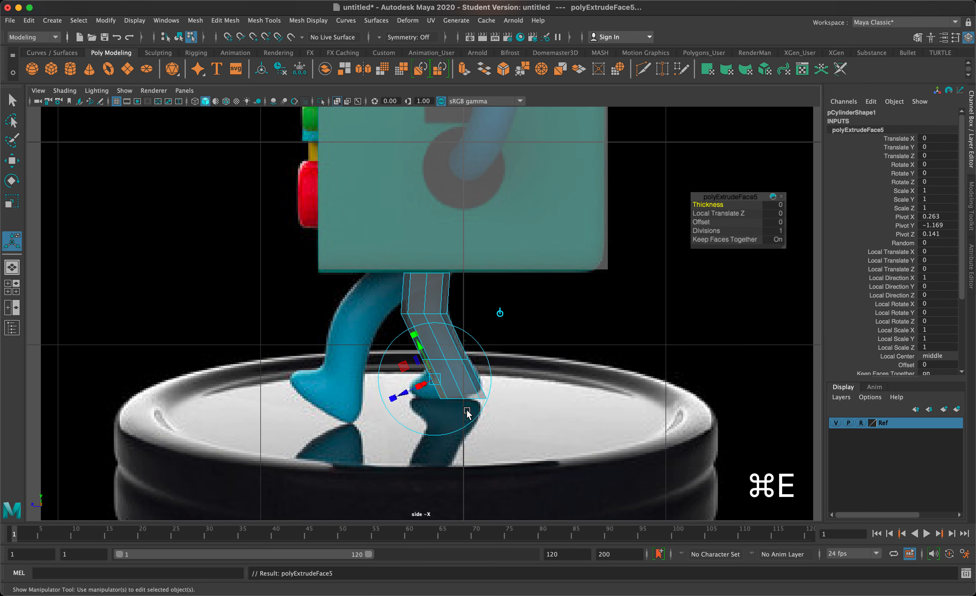
left_click(499, 312)
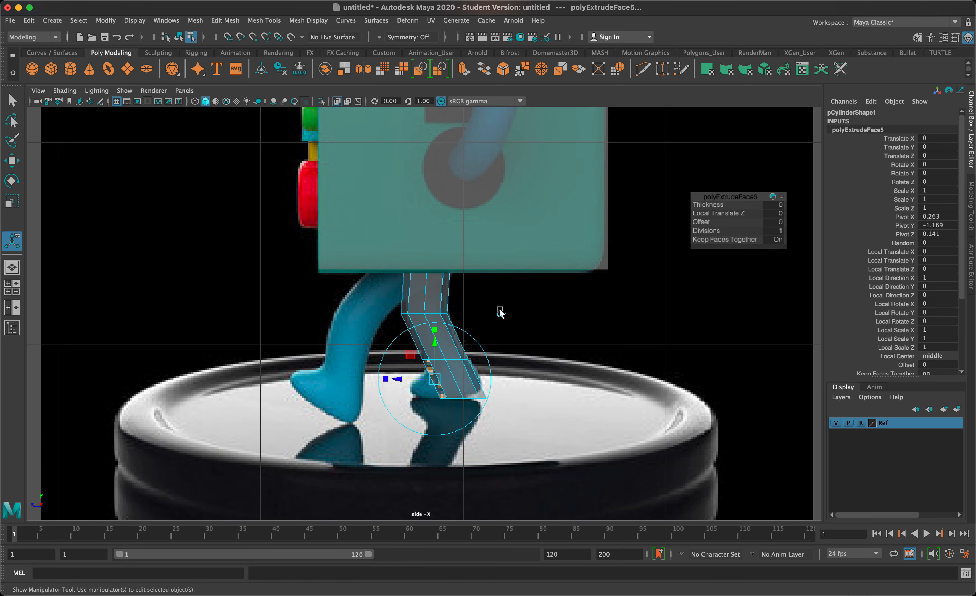
left_click_drag(401, 378, 372, 377)
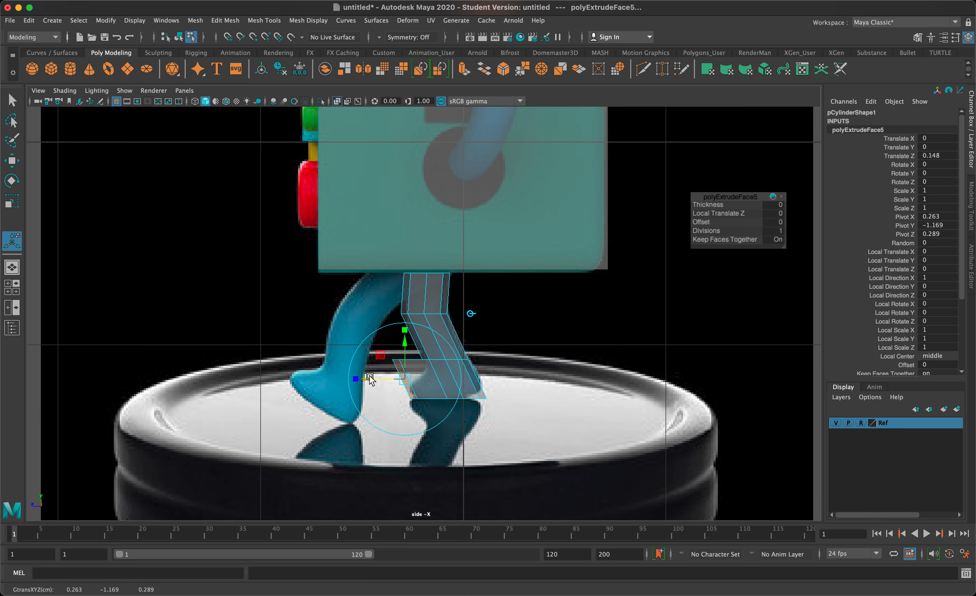
mouse_move(423, 326)
left_mouse_down()
mouse_move(446, 335)
mouse_move(437, 333)
left_mouse_up()
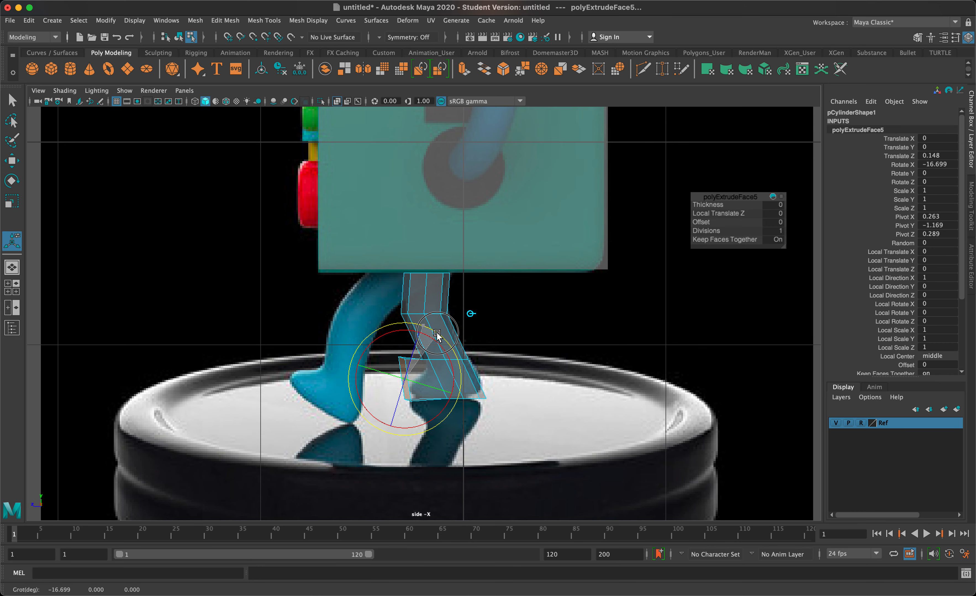
key("super+z")
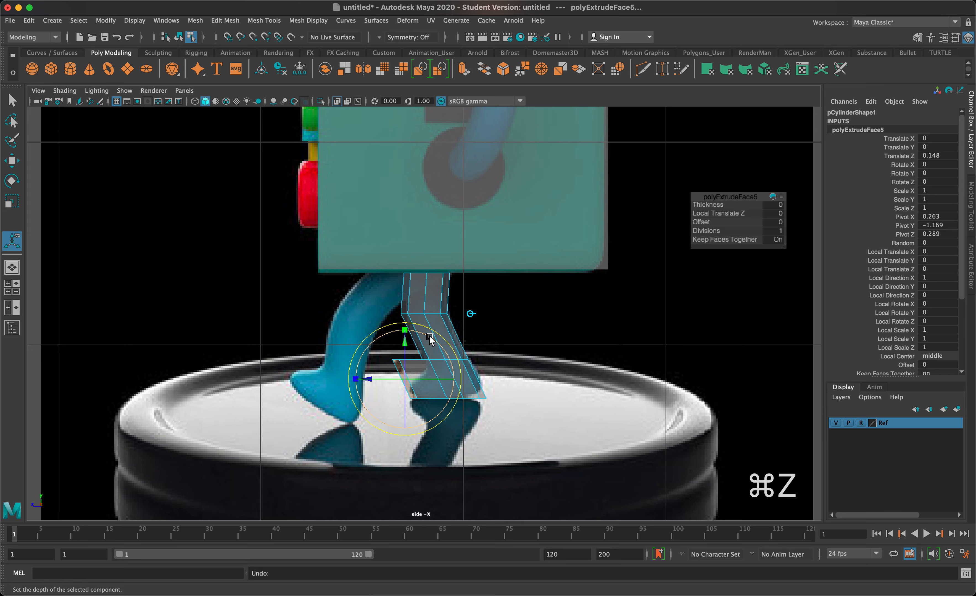
Step: Move the extruded toe, ankle and heel vertices in the side view to match the outline of the reference foot
key("q")
right_click_drag(425, 316, 362, 304)
left_click_drag(414, 371, 414, 398)
key("w")
left_click_drag(499, 409, 479, 393)
left_click_drag(412, 356, 430, 367)
scroll(430, 367, "up", 5)
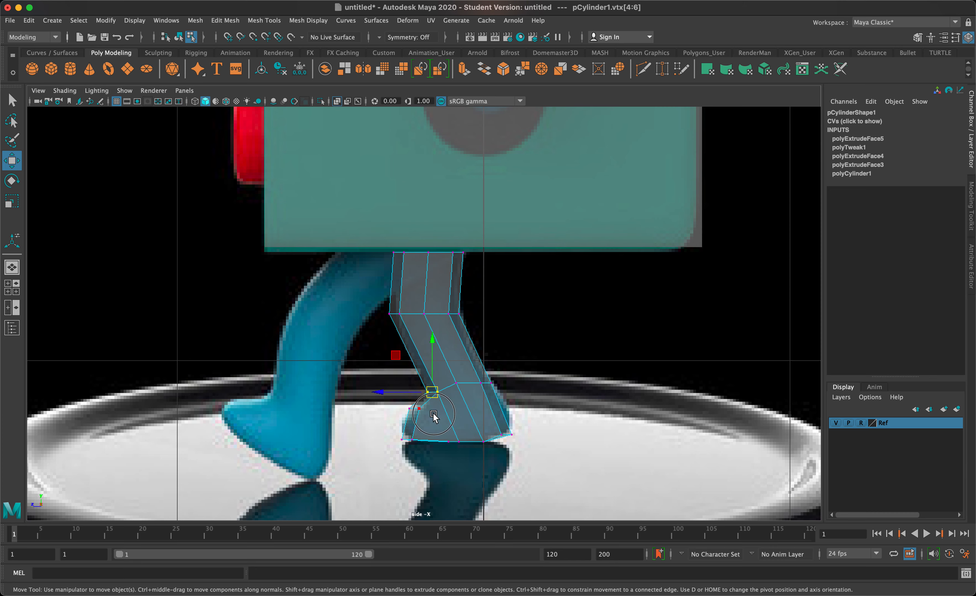
left_click_drag(434, 417, 403, 423)
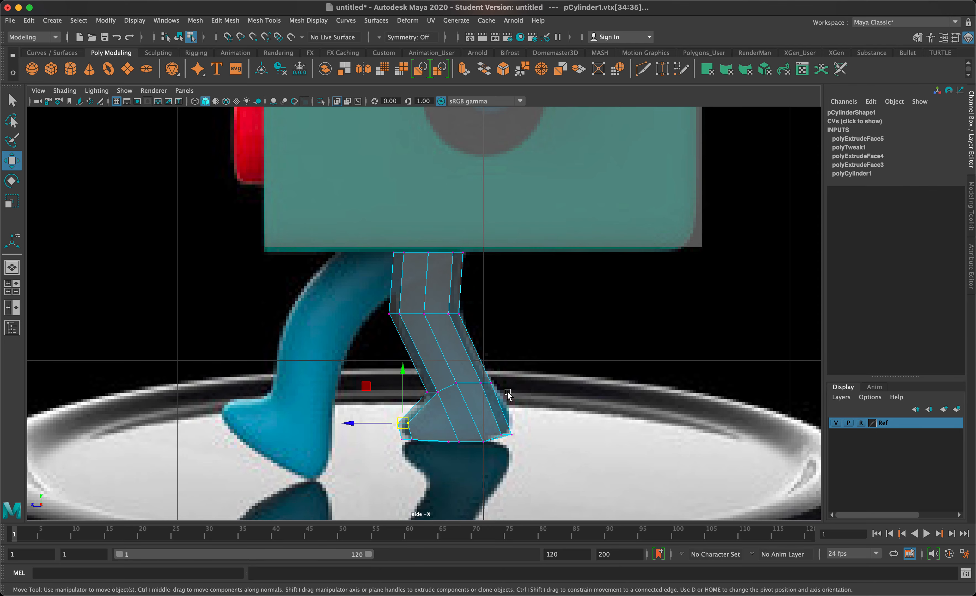
Step: Narrow the foot along X by scaling its toe vertices and two lower side vertices, and return the leg to object mode
key("space")
key("space")
left_click_drag(516, 320, 566, 331, "alt")
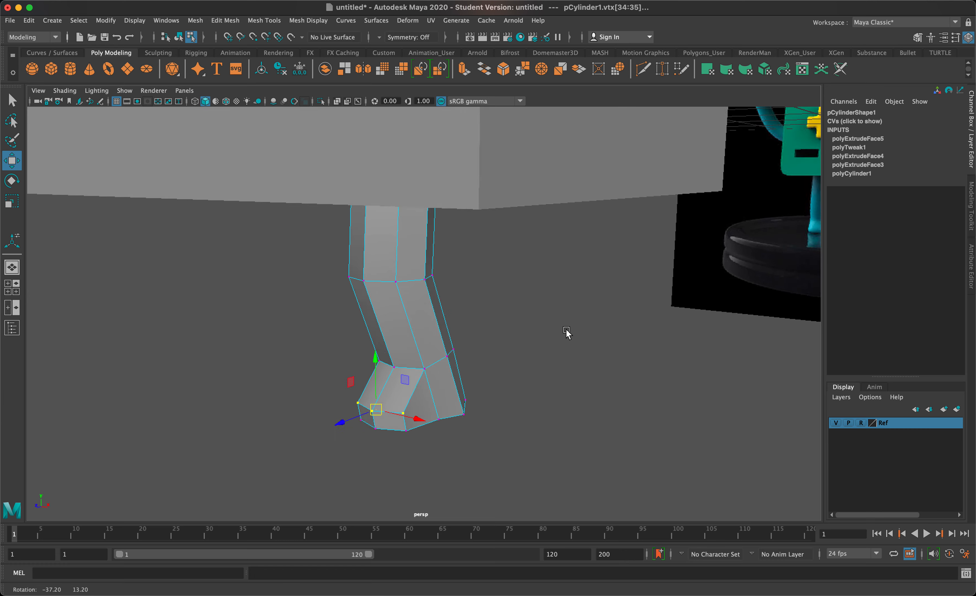
left_click_drag(522, 366, 463, 365, "alt")
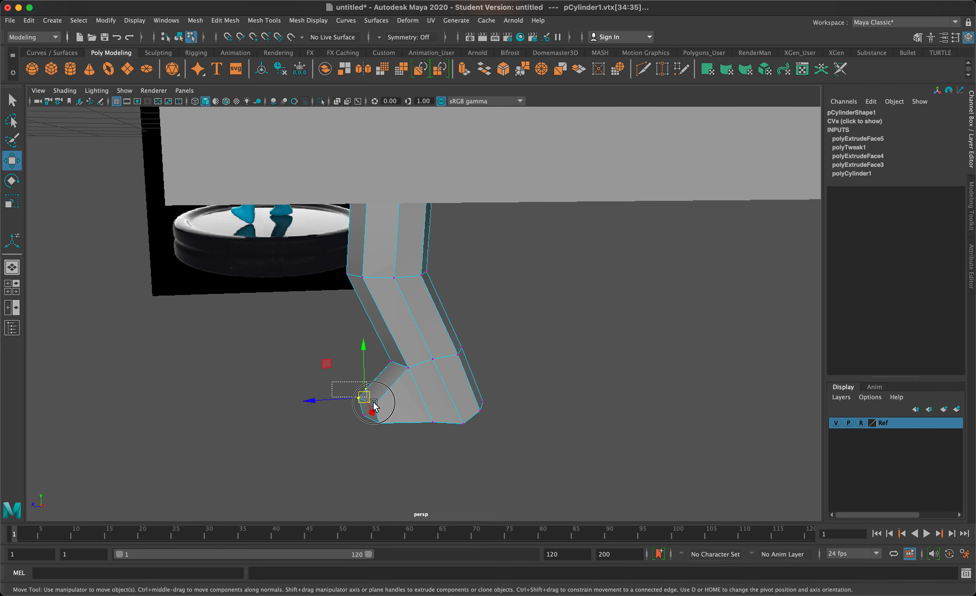
left_click_drag(395, 446, 432, 424)
key("r")
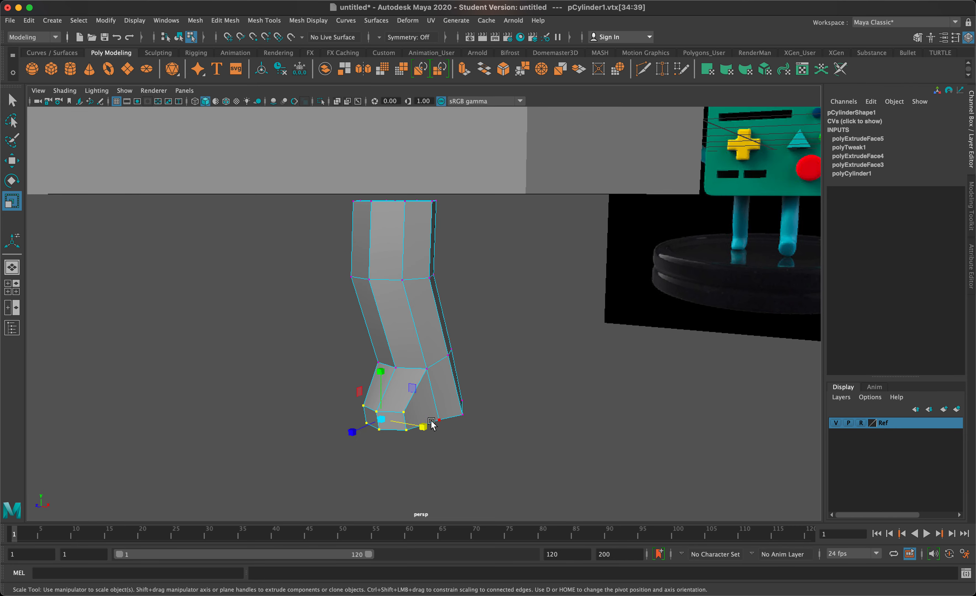
left_click(440, 421)
left_click_drag(362, 451, 432, 451, "alt")
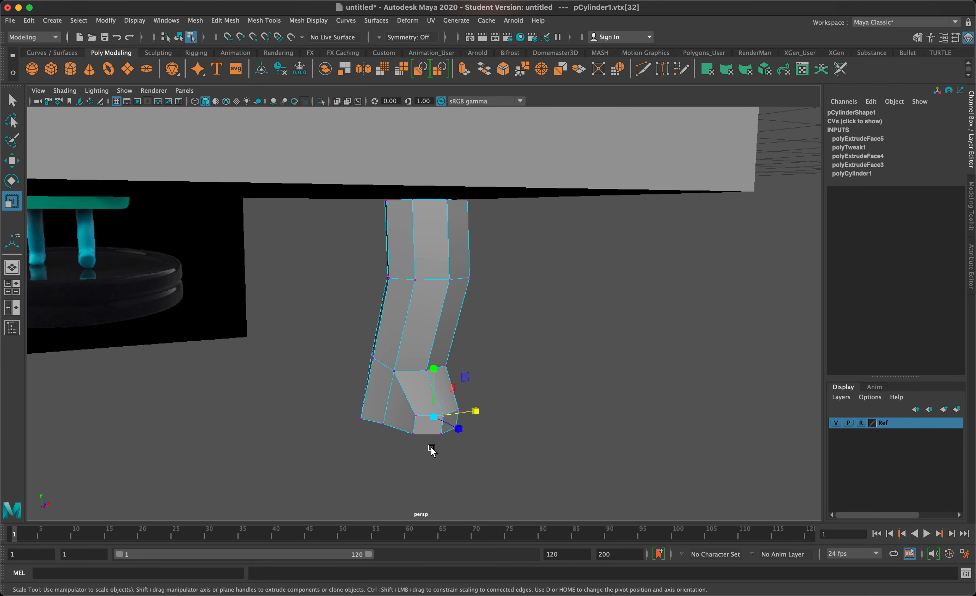
left_click(387, 425, "shift")
left_click_drag(388, 425, 337, 431, "alt")
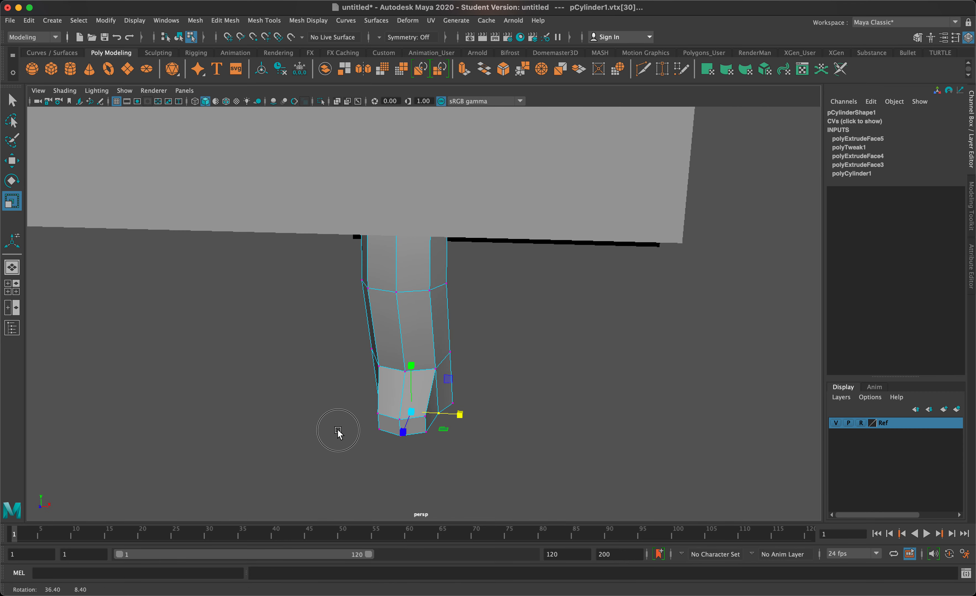
mouse_move(459, 415)
left_mouse_down()
mouse_move(436, 418)
mouse_move(387, 394)
mouse_move(355, 406)
mouse_move(338, 394)
mouse_move(337, 379)
mouse_move(355, 397)
mouse_move(342, 398)
mouse_move(449, 409)
left_mouse_up()
right_click_drag(413, 298, 442, 325)
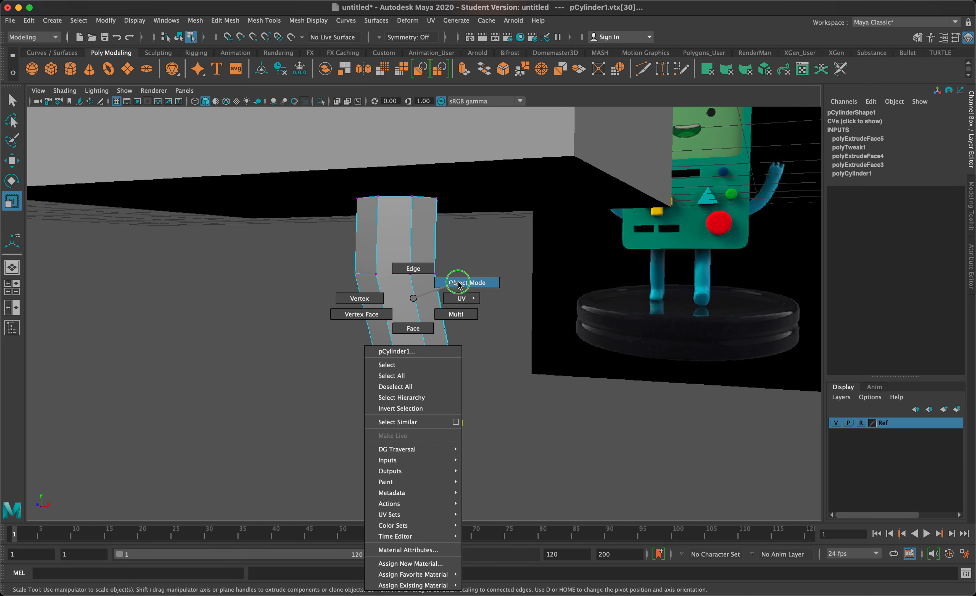
right_click_drag(458, 285, 457, 283)
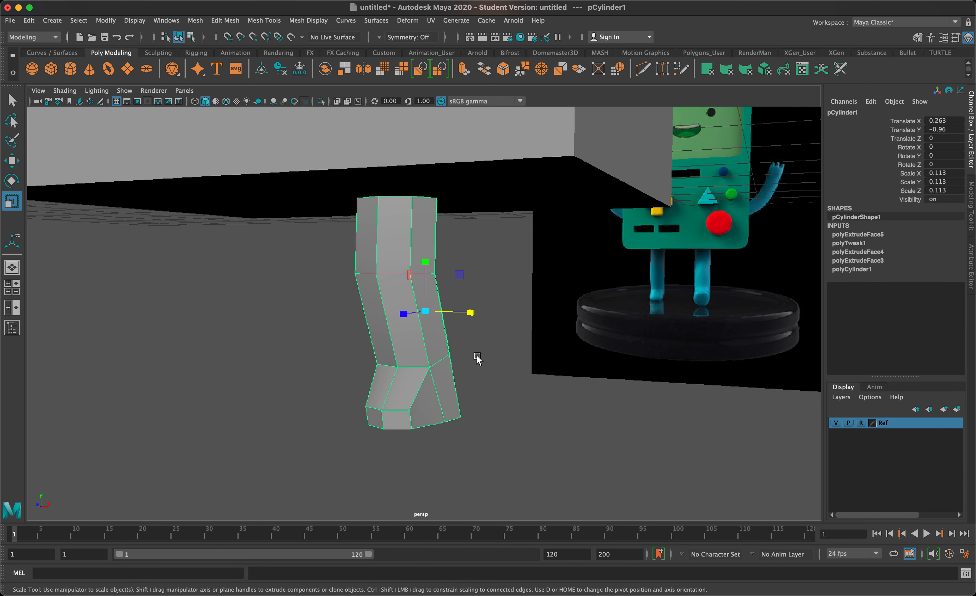
Step: Inspect the leg in smooth mesh preview and restore its unsmoothed display
key("3")
left_click_drag(477, 360, 526, 390, "alt")
key("1")
left_click_drag(426, 383, 471, 384, "alt")
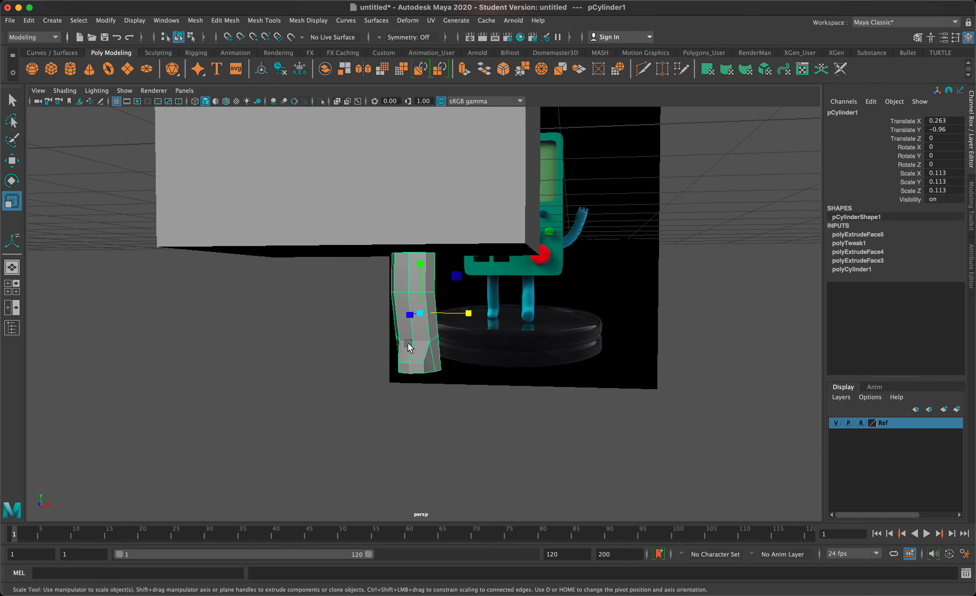
Step: Duplicate the leg and move the copy to about X -0.611, well behind the body in the side view
key("super+d")
key("w")
left_click_drag(473, 319, 312, 319)
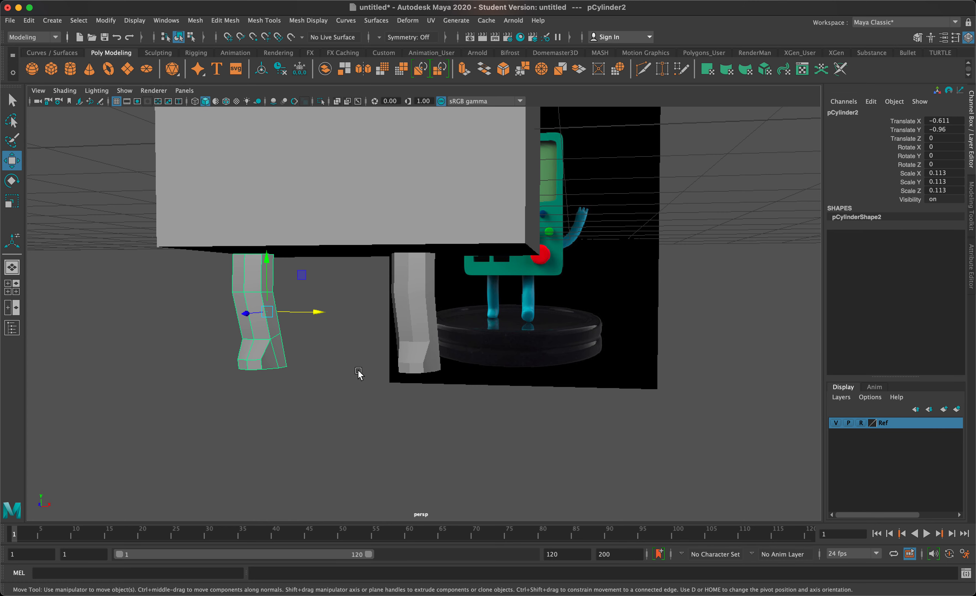
key("space")
left_click_drag(601, 440, 748, 435)
Step: Rotate the original leg about -40.179 degrees in X and move it over the front reference leg at Y -1.11, Z 0.45
left_click(637, 453)
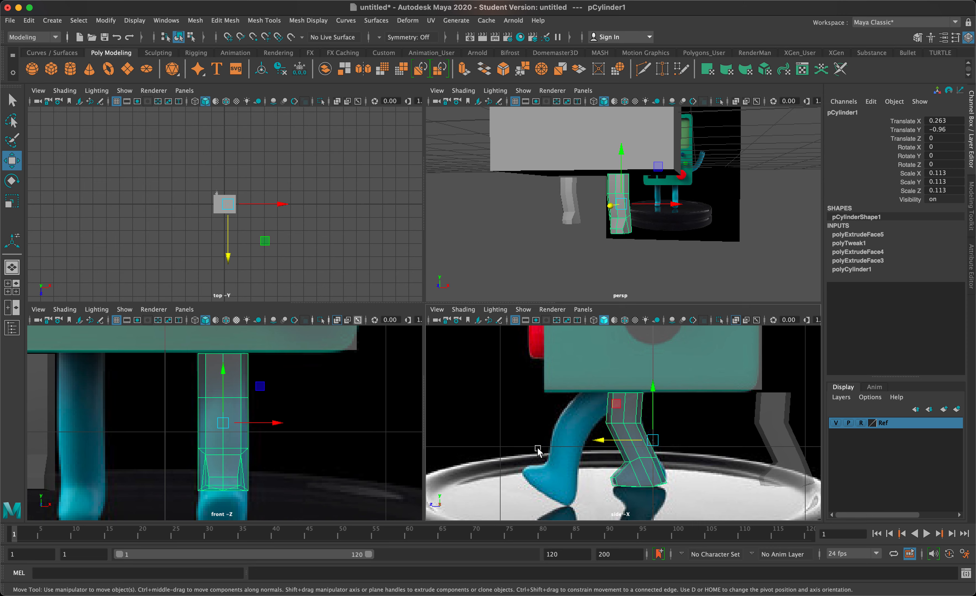
right_click_drag(623, 298, 677, 282)
left_click_drag(603, 441, 640, 444)
key("e")
key("w")
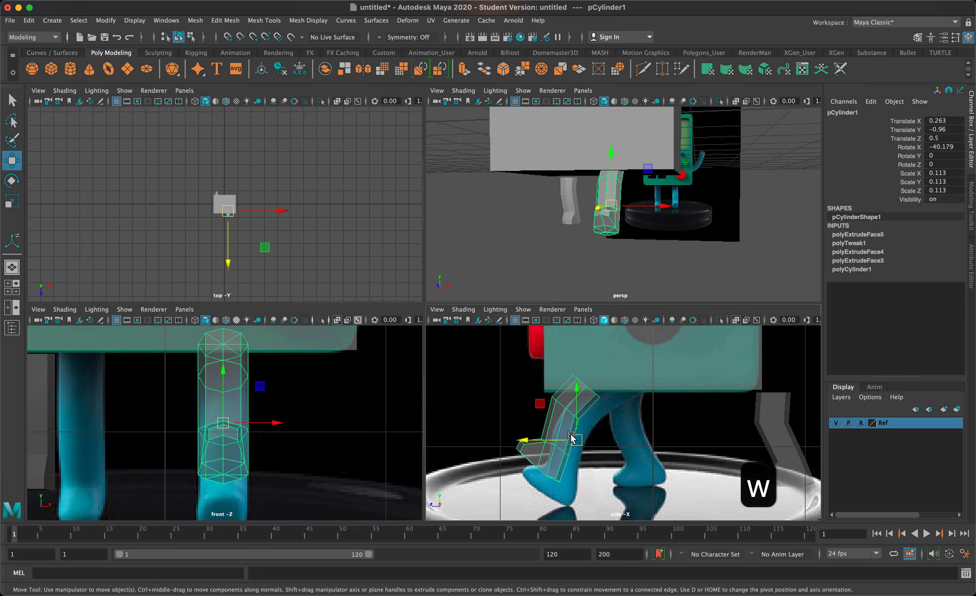
left_click_drag(572, 443, 584, 463)
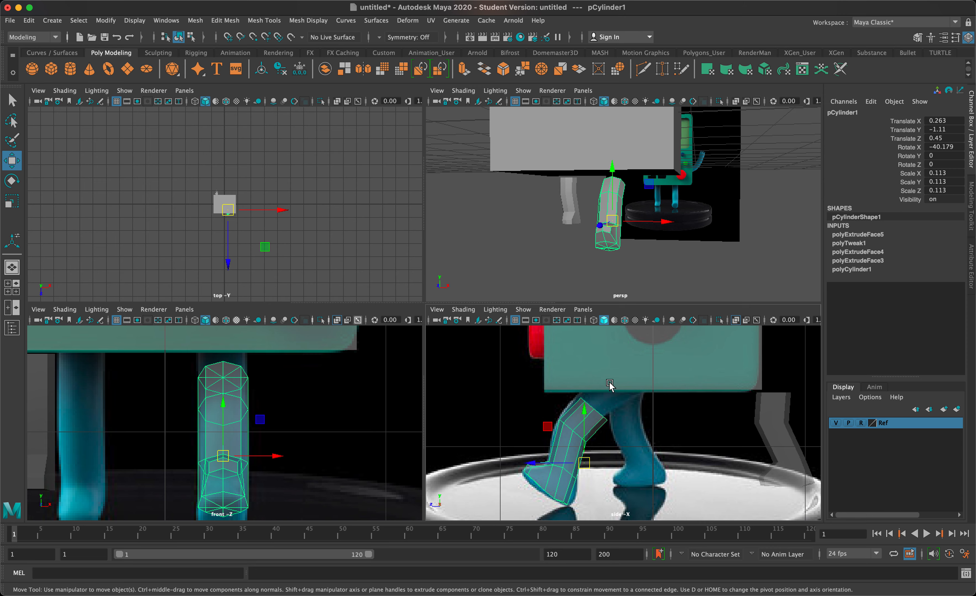
Step: Tilt the top ring of vertices on the front leg and position it under the body to match the side reference
left_click_drag(609, 377, 610, 372, "alt")
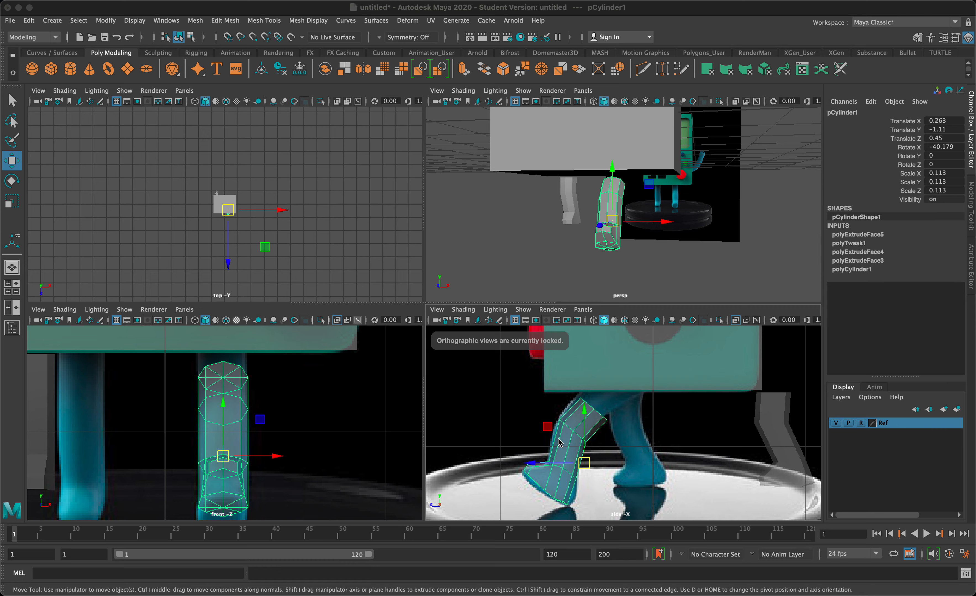
right_click_drag(567, 436, 516, 299)
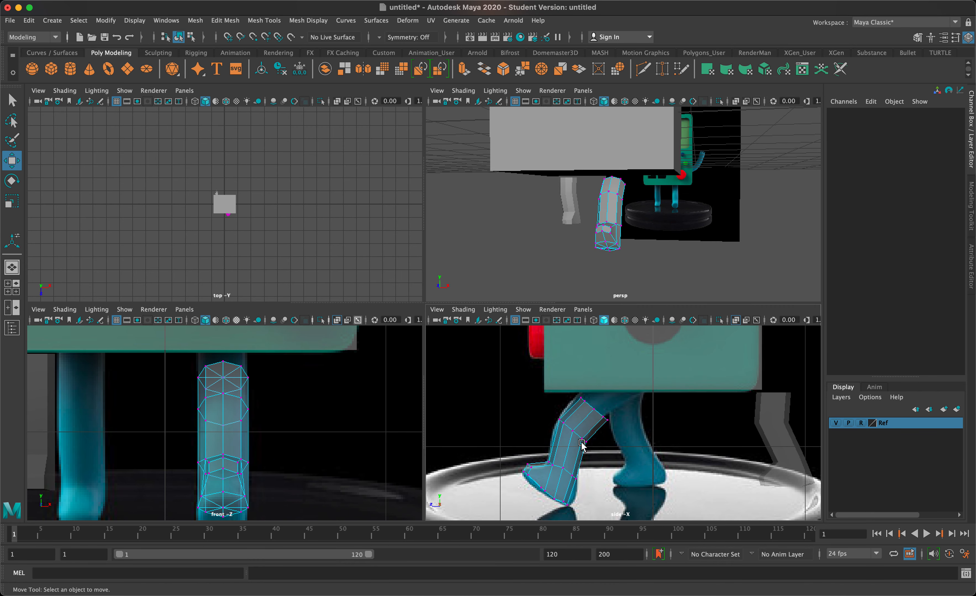
left_click(569, 432)
key("space")
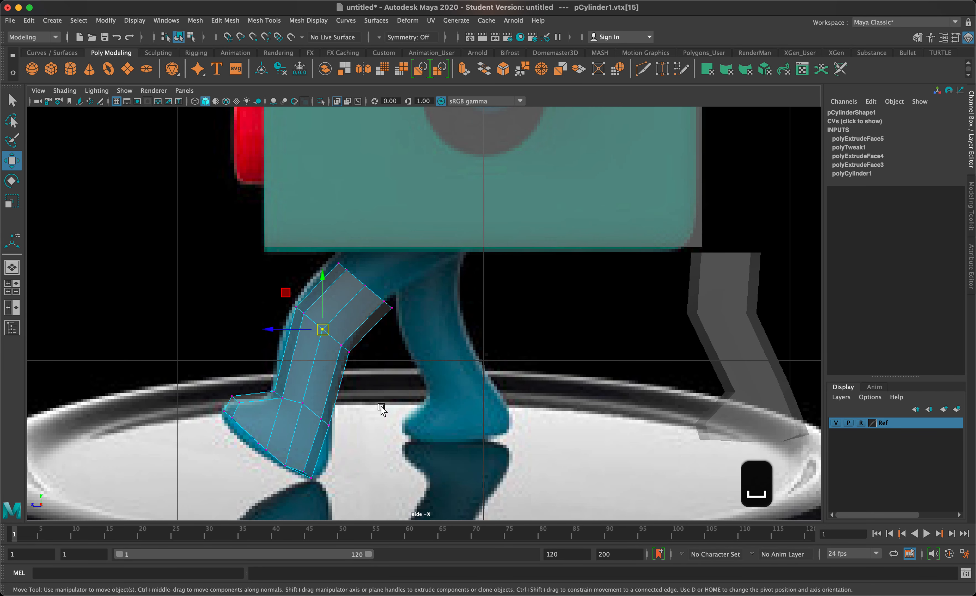
key("f")
scroll(336, 355, "down", 5)
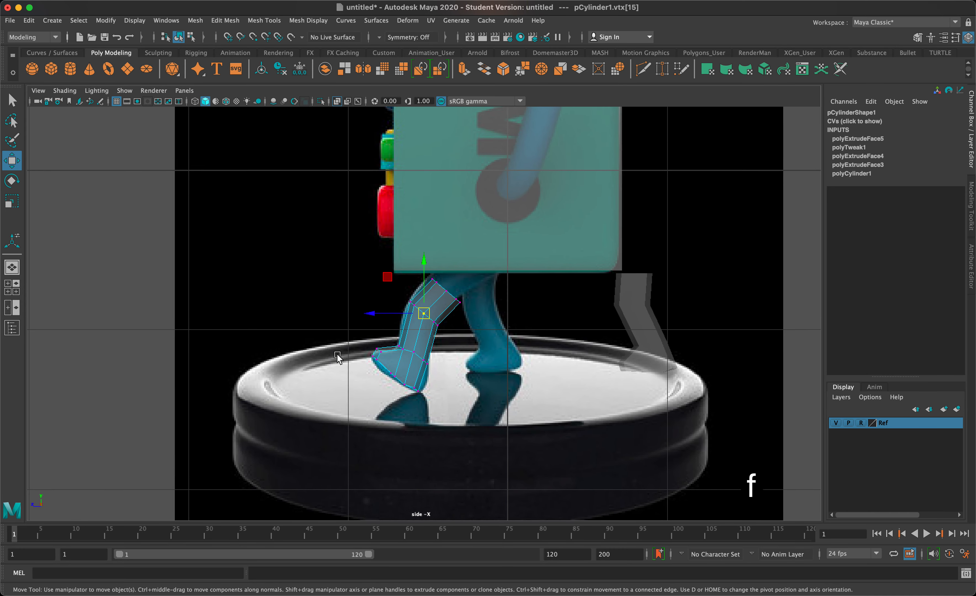
scroll(337, 355, "up", 3)
left_click_drag(522, 312, 452, 269)
key("e")
key("w")
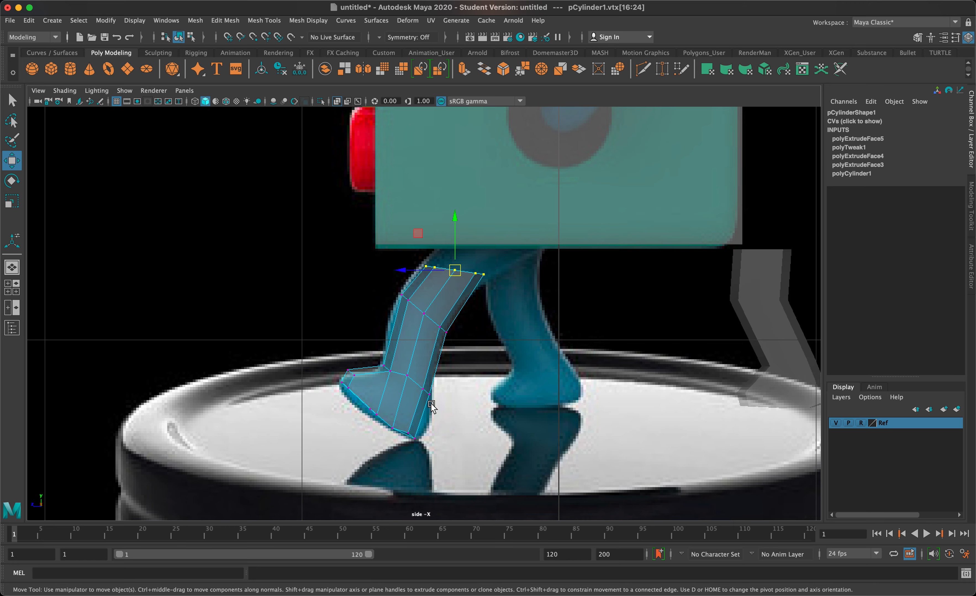
Step: Adjust the front leg's knee, toe, sole and heel vertices to the side reference outline and check the smooth preview
mouse_move(416, 311)
left_mouse_down()
mouse_move(386, 286)
mouse_move(401, 304)
left_mouse_up()
left_click_drag(363, 392, 339, 384)
mouse_move(382, 421)
left_mouse_down()
mouse_move(361, 403)
mouse_move(372, 410)
left_mouse_up()
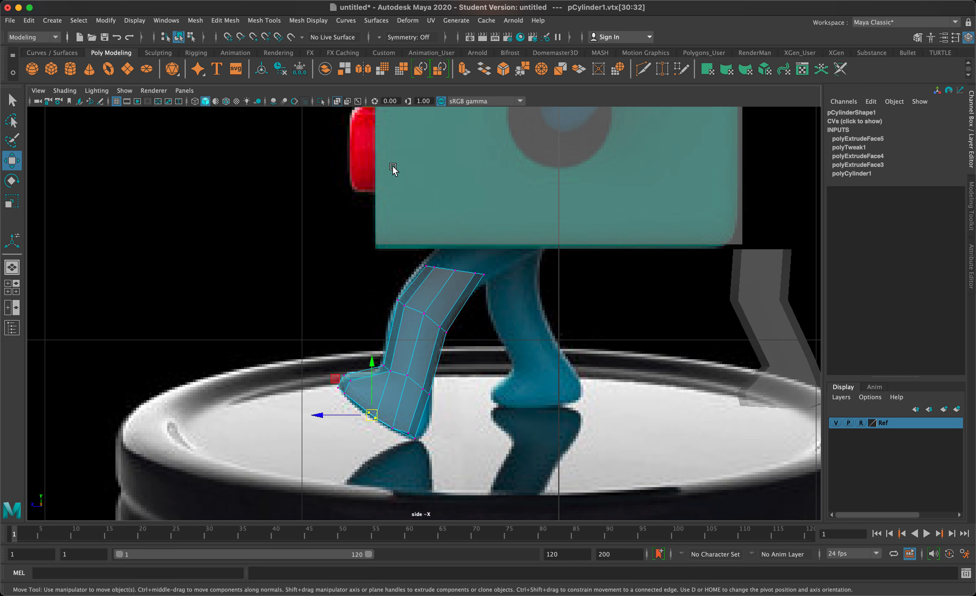
mouse_move(436, 408)
left_mouse_down()
mouse_move(412, 382)
mouse_move(426, 396)
left_mouse_up()
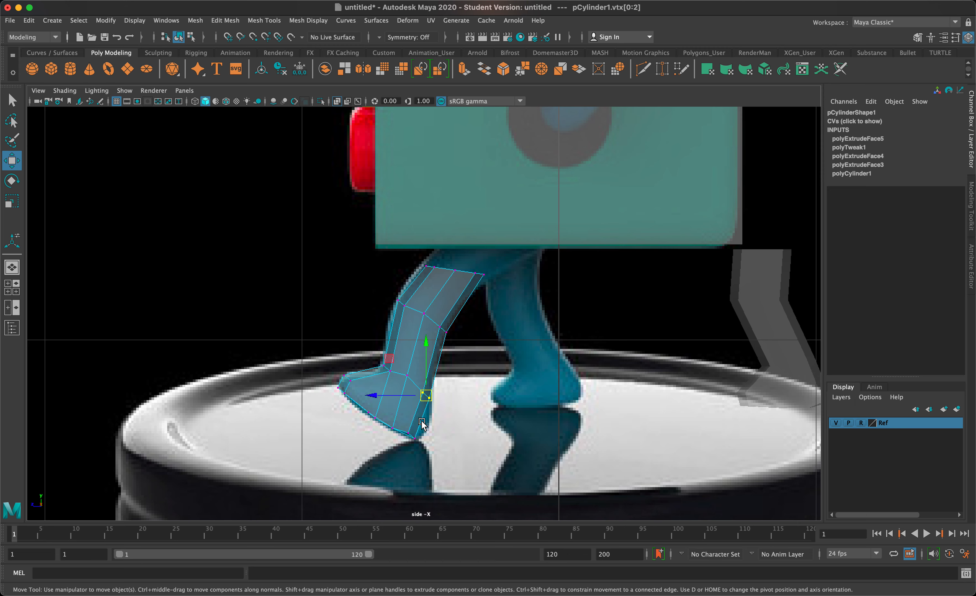
key("3")
key("1")
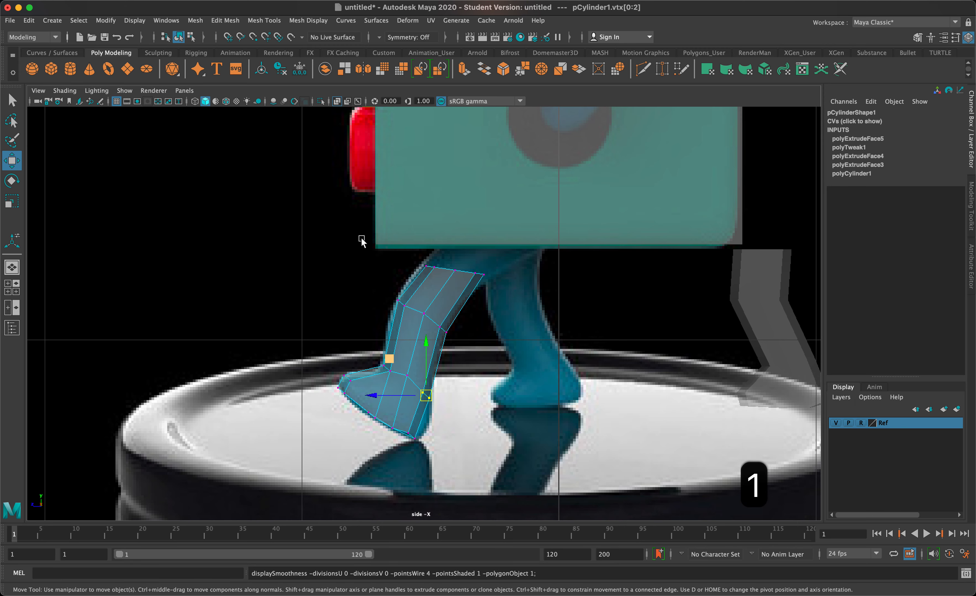
Step: Insert an edge loop around the front leg's foot and move its rear vertices to shape the heel
left_click(264, 20)
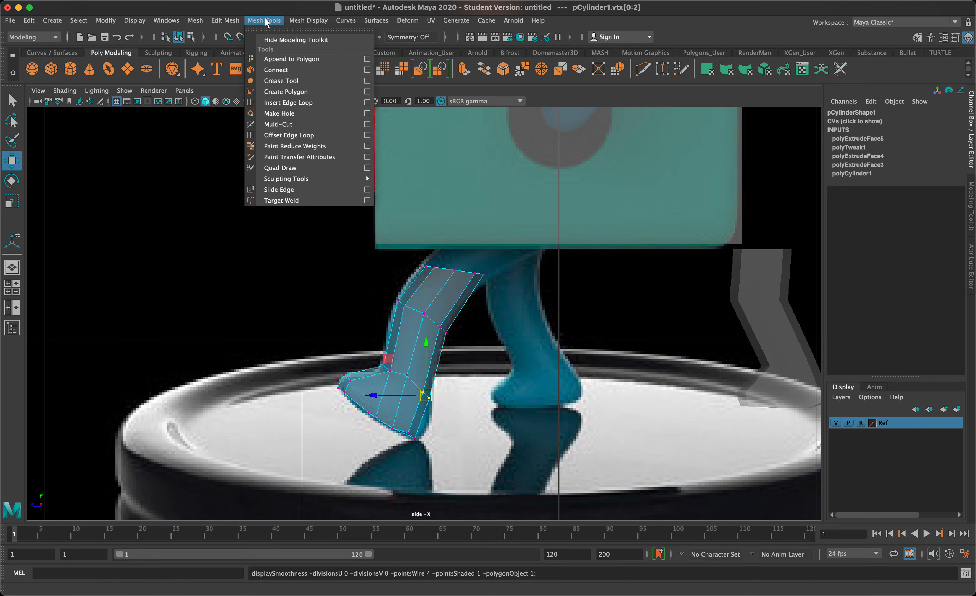
left_click(296, 103)
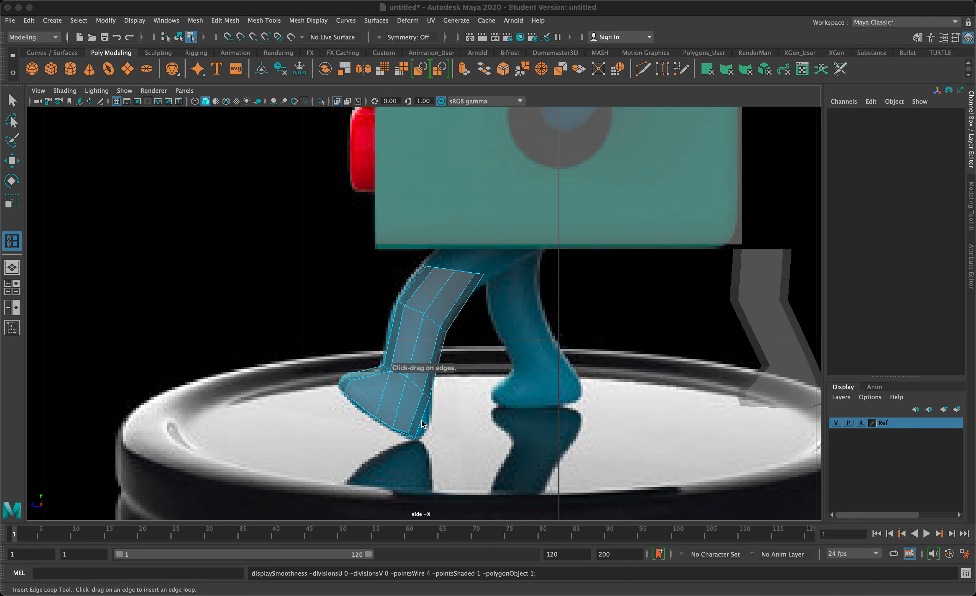
left_click_drag(414, 417, 416, 419)
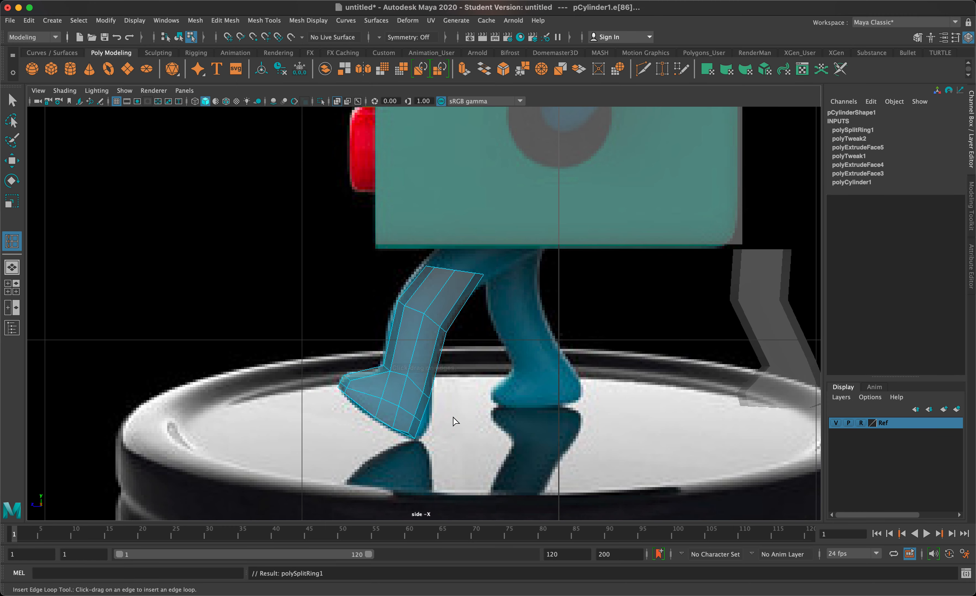
key("q")
right_click_drag(406, 413, 354, 302)
mouse_move(434, 429)
left_mouse_down()
mouse_move(409, 409)
mouse_move(426, 426)
left_mouse_up()
key("w")
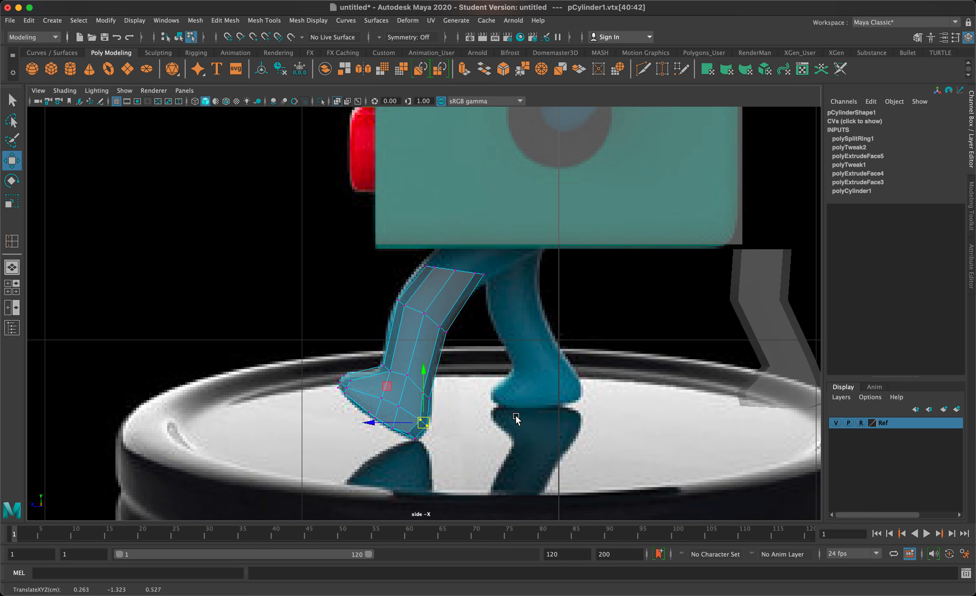
Step: Insert an edge loop around the foot of the duplicated leg, midway between ankle and sole
left_click(771, 400)
key("f")
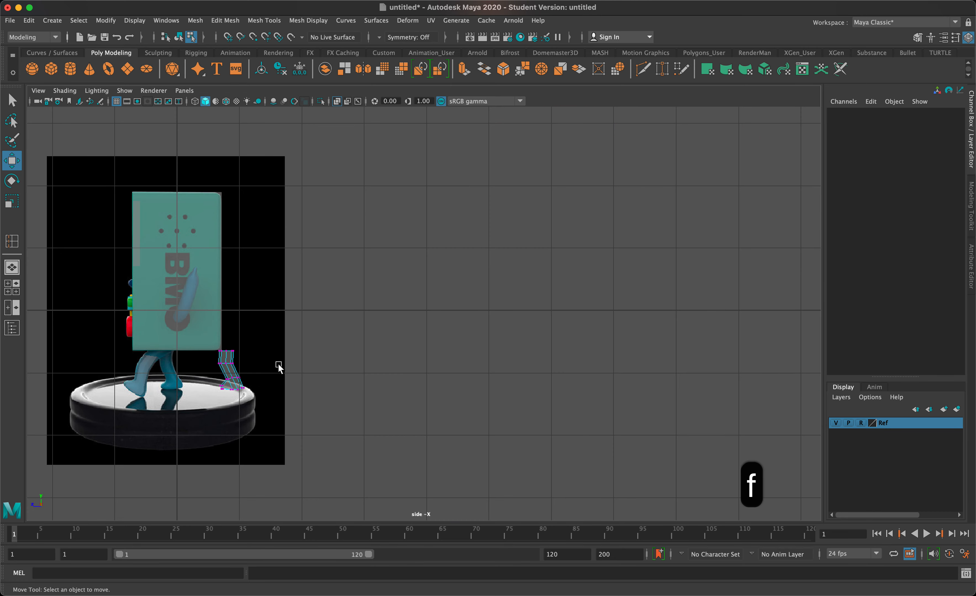
left_click(229, 369)
key("f")
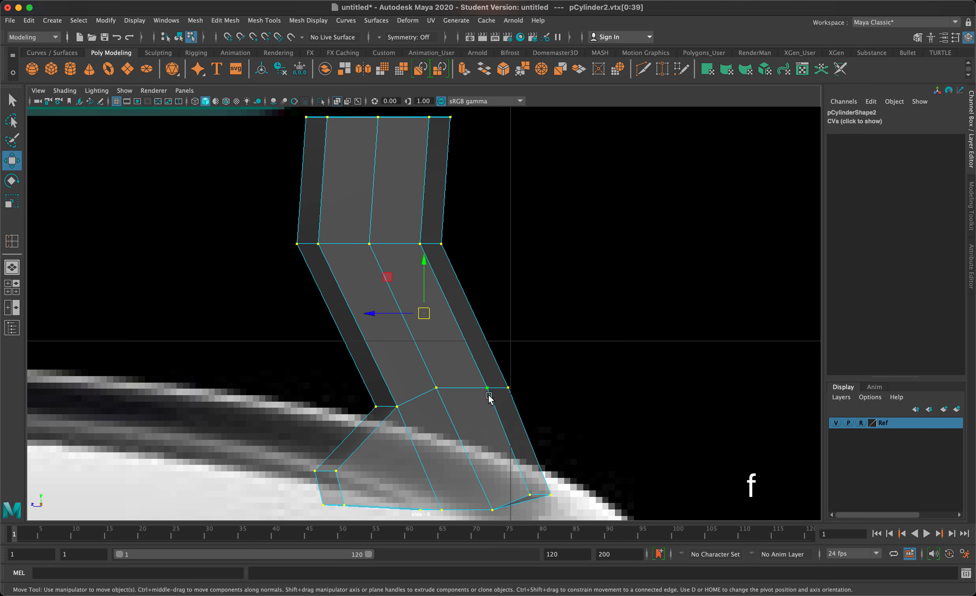
left_click(264, 20)
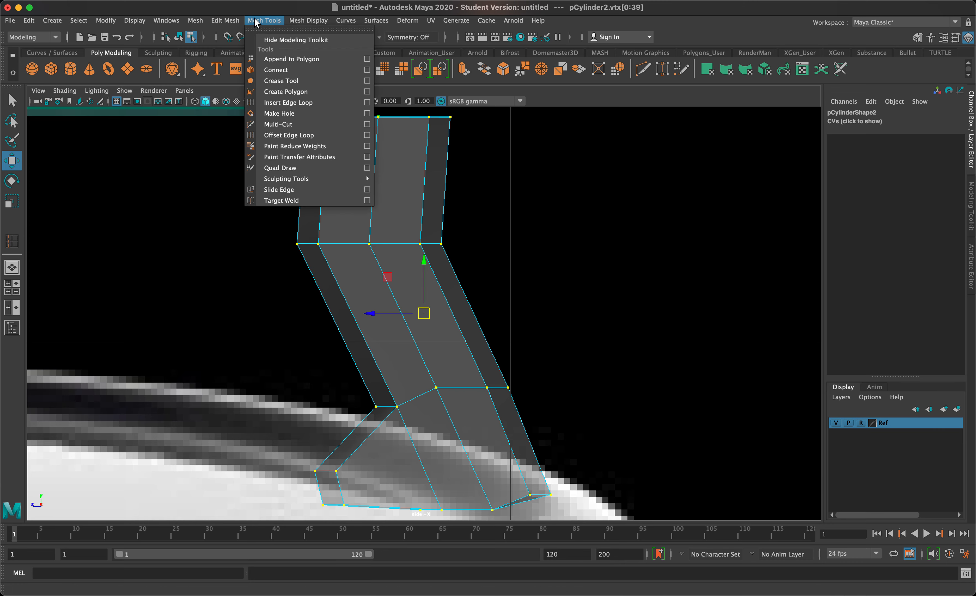
left_click(299, 103)
left_click_drag(514, 451, 507, 445)
Step: Move the new loop's rear vertices outward on the duplicated leg to round out its heel
key("q")
right_click_drag(505, 300, 451, 299)
left_click_drag(549, 469, 498, 424)
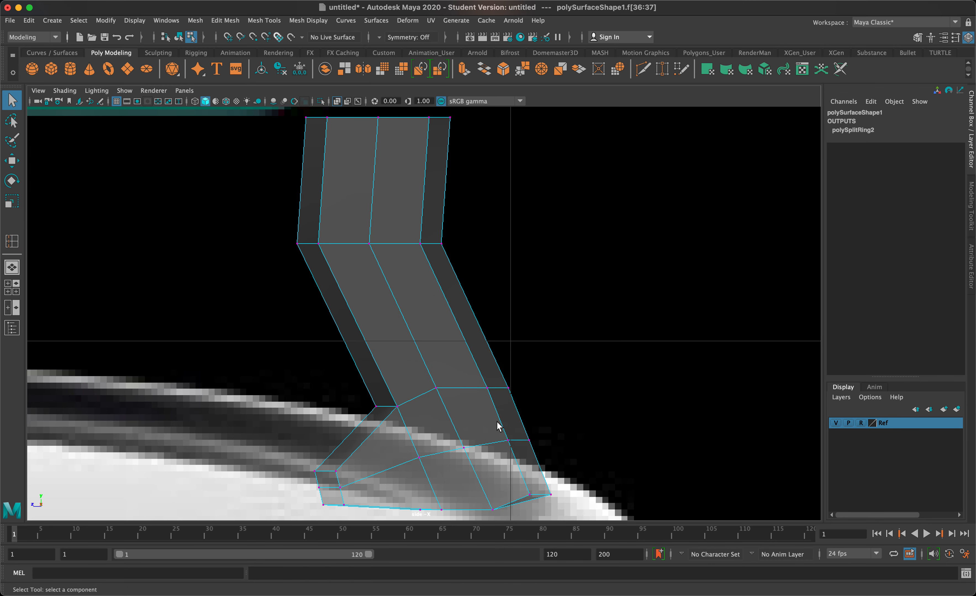
key("w")
left_click_drag(522, 442, 531, 442)
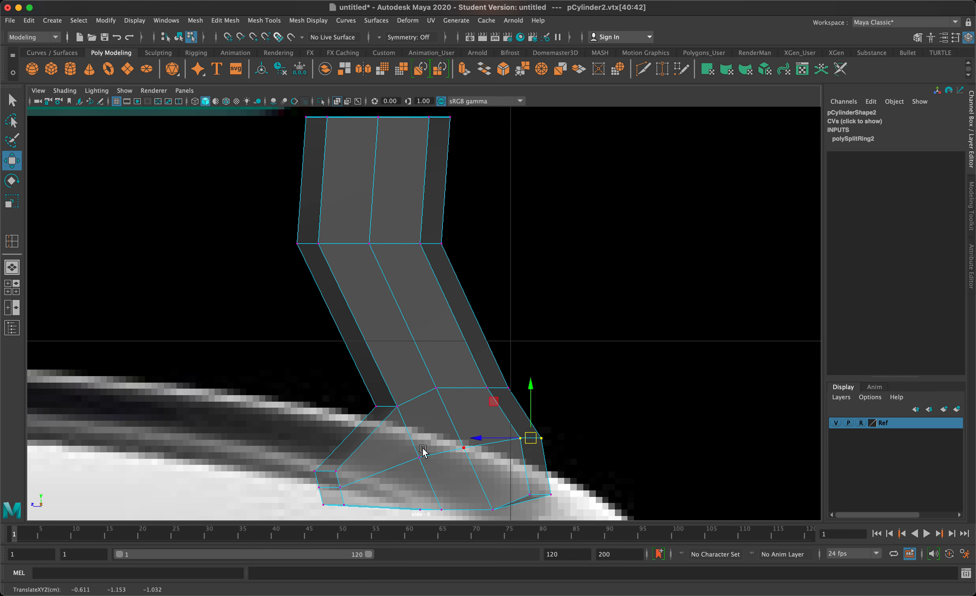
Step: Return the duplicated leg to object mode and move it to Z -0.04, over the rear leg in the side reference
key("space")
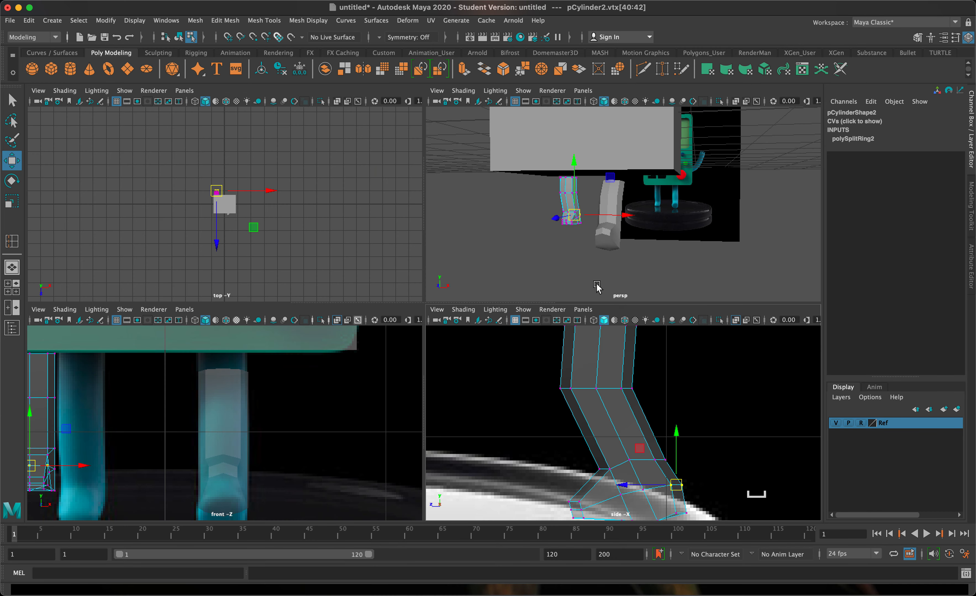
right_click_drag(568, 184, 608, 165)
scroll(608, 379, "down", 10)
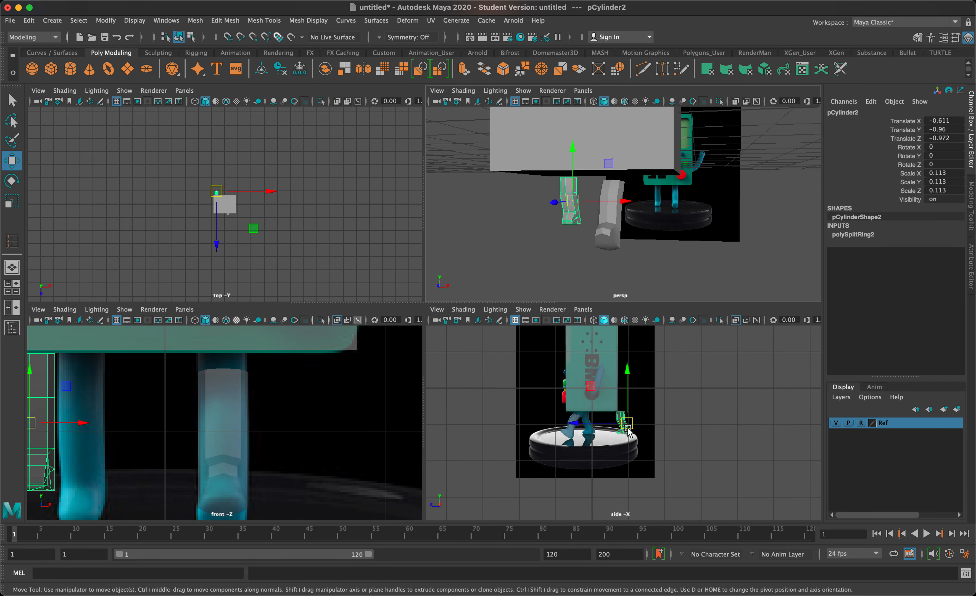
mouse_move(601, 424)
left_mouse_down()
mouse_move(571, 426)
mouse_move(587, 423)
left_mouse_up()
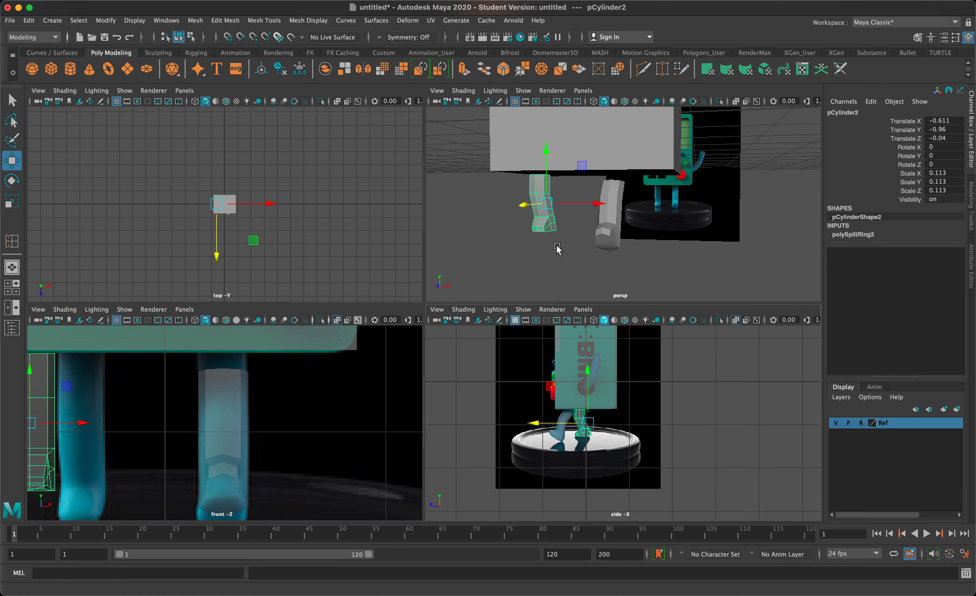
left_click_drag(558, 246, 464, 247, "alt")
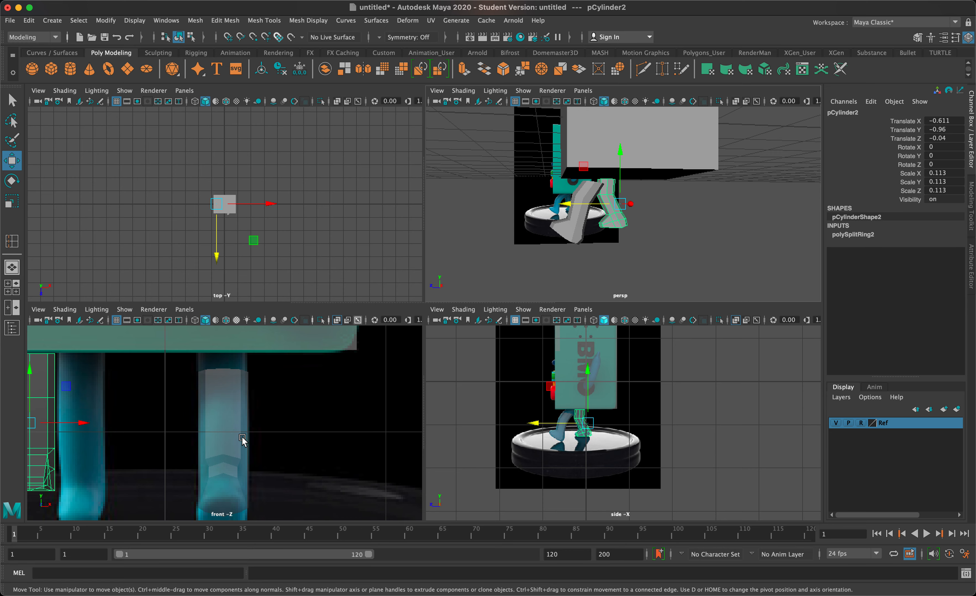
Step: Create a polygon cylinder with 8 axis subdivisions for the arm, working in the front view framed on the body
scroll(233, 449, "down", 15)
scroll(233, 450, "up", 6)
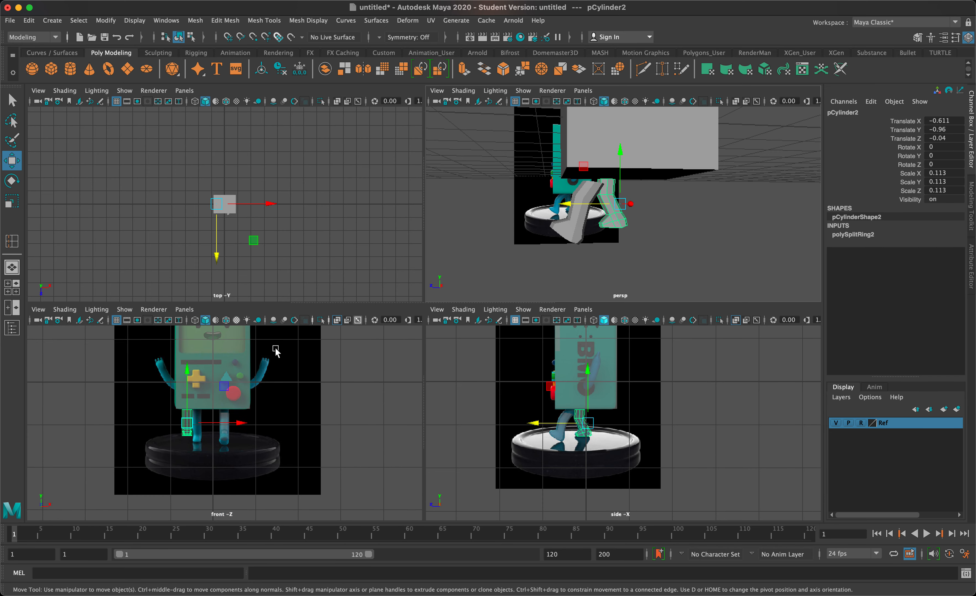
left_click(245, 373)
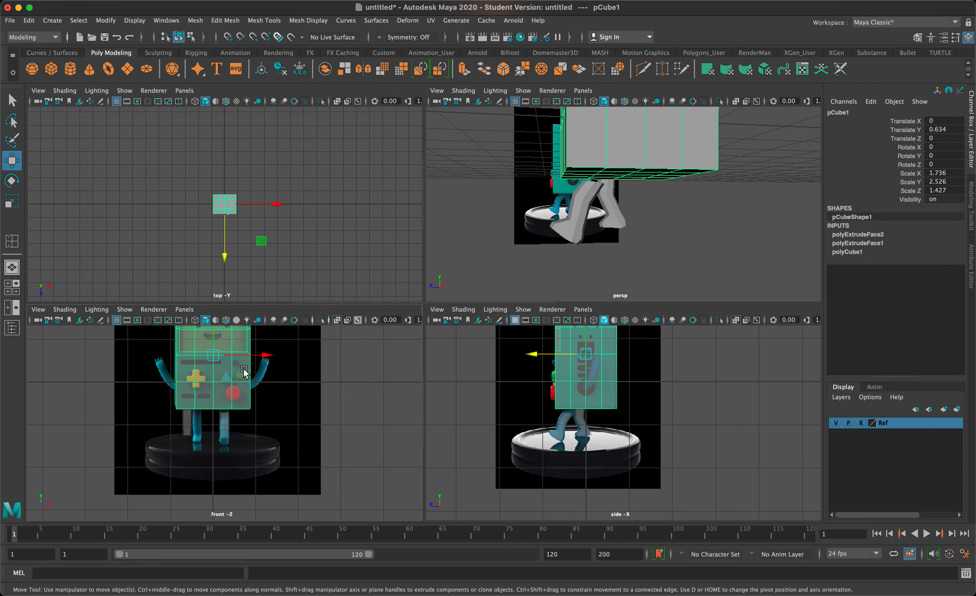
key("space")
key("f")
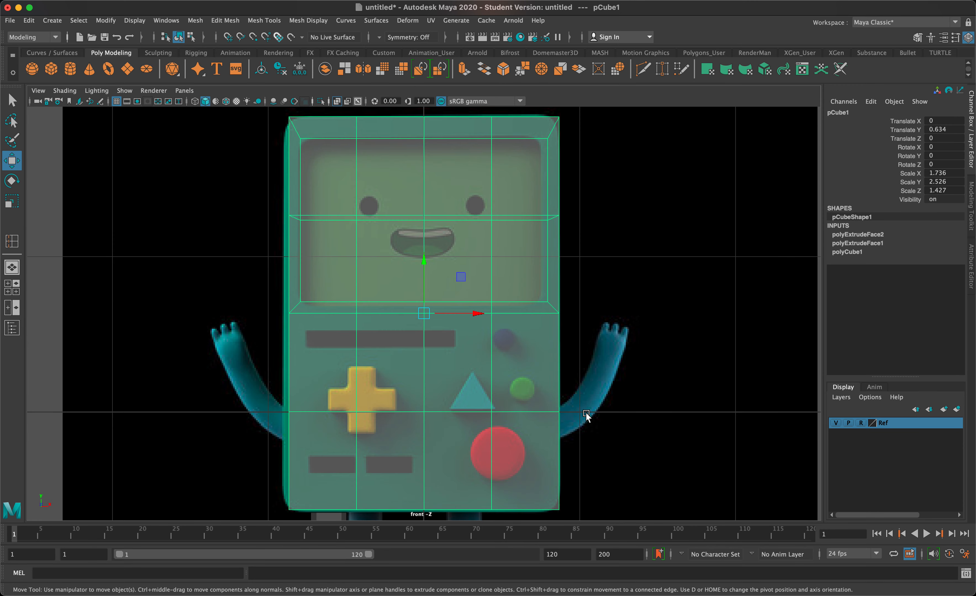
left_click(52, 20)
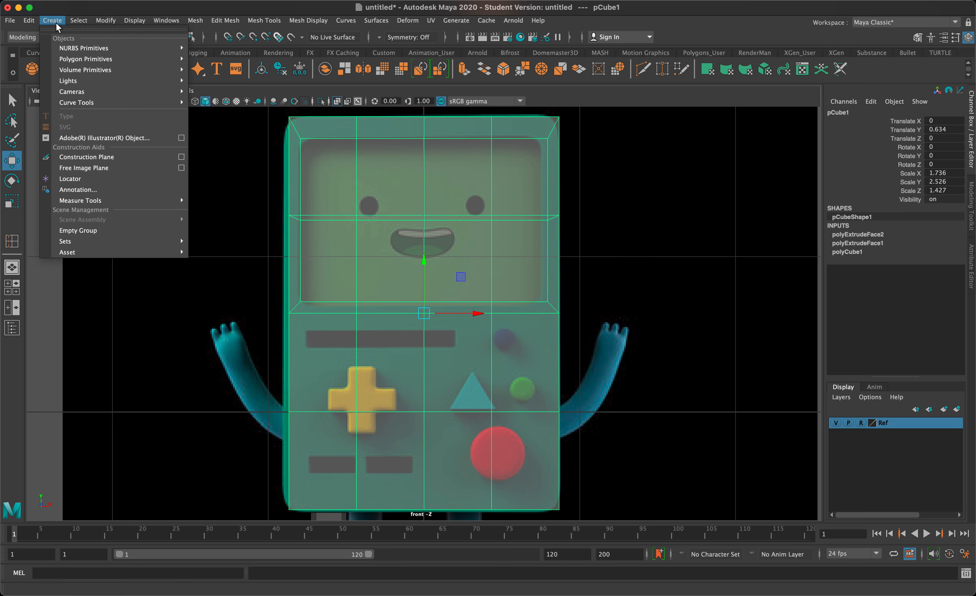
mouse_move(92, 60)
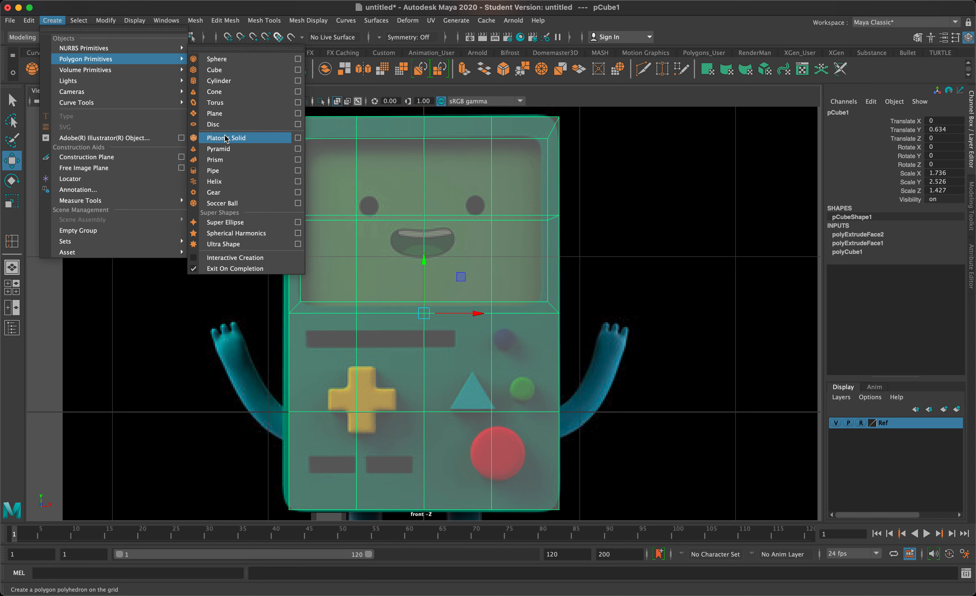
left_click(218, 82)
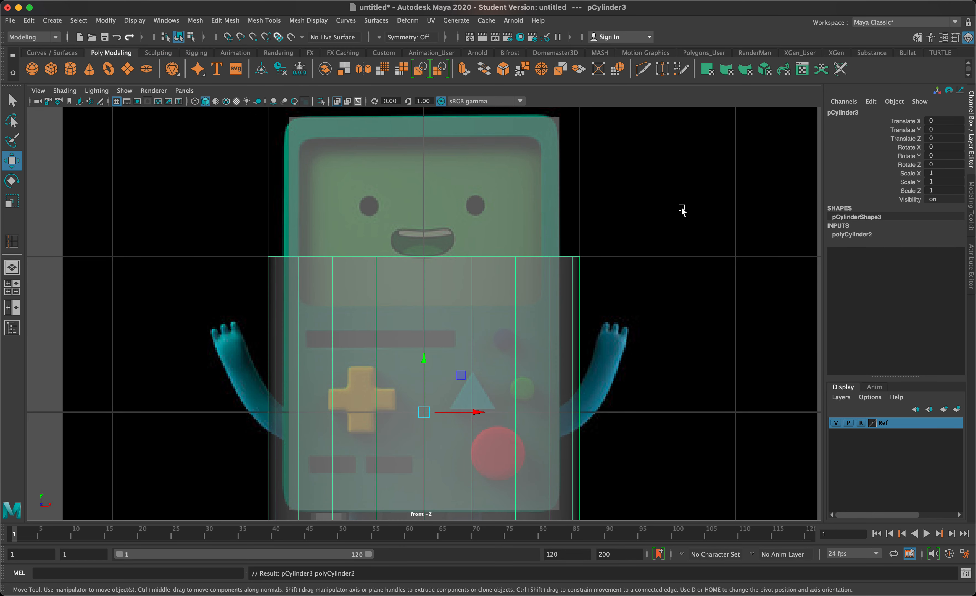
left_click(849, 235)
double_click(942, 260)
type("8")
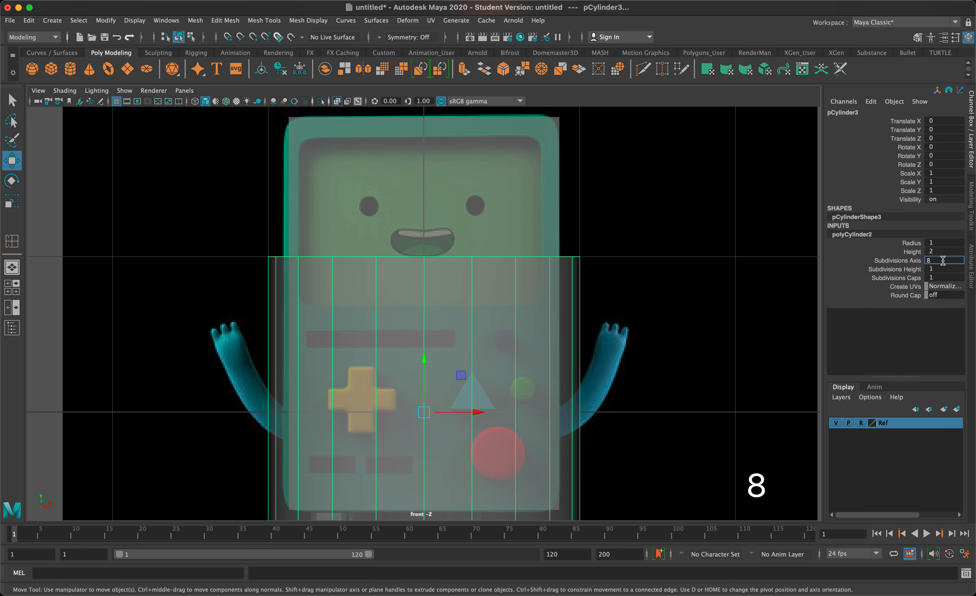
key("Return")
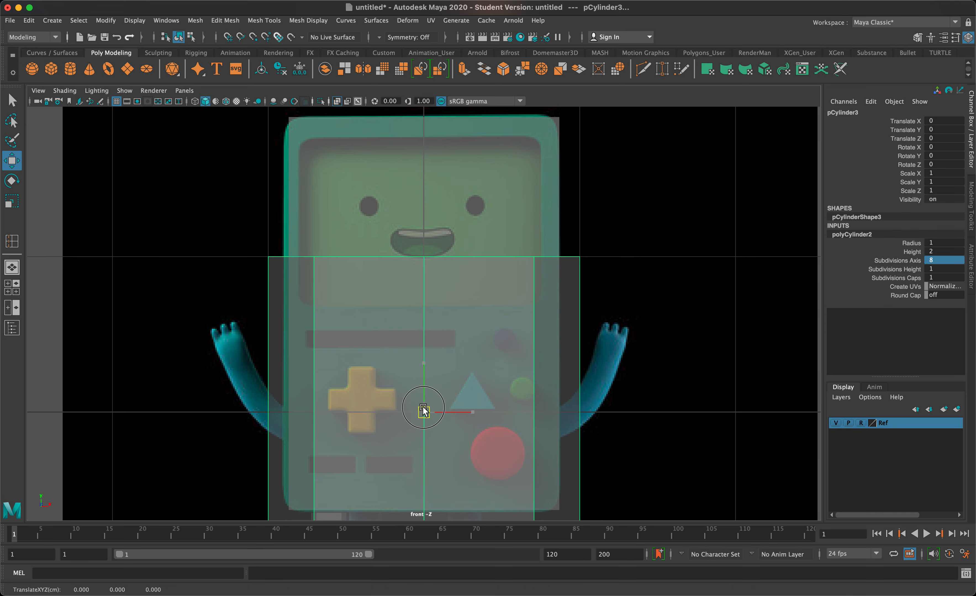
Step: Move the cylinder to X 1.064, Y 0.276 beside the body and scale it uniformly to 0.085
left_click_drag(423, 410, 462, 337)
key("r")
left_click_drag(589, 369, 462, 331)
Step: Rotate the cylinder -29.04 degrees in Z and place it on the reference arm at X 1.085, Y 0.143
key("e")
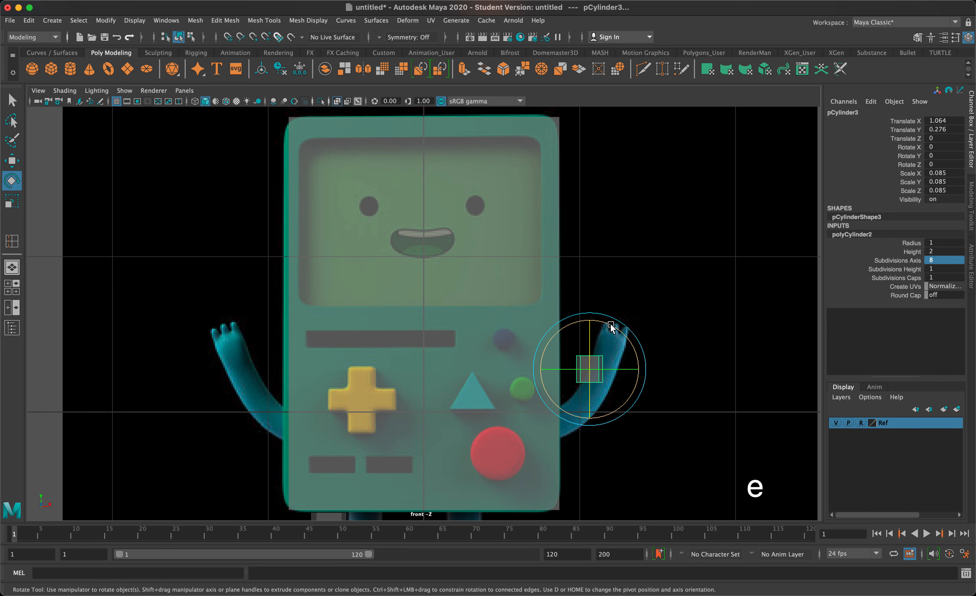
left_click_drag(611, 326, 645, 332)
key("w")
left_click_drag(587, 371, 593, 392)
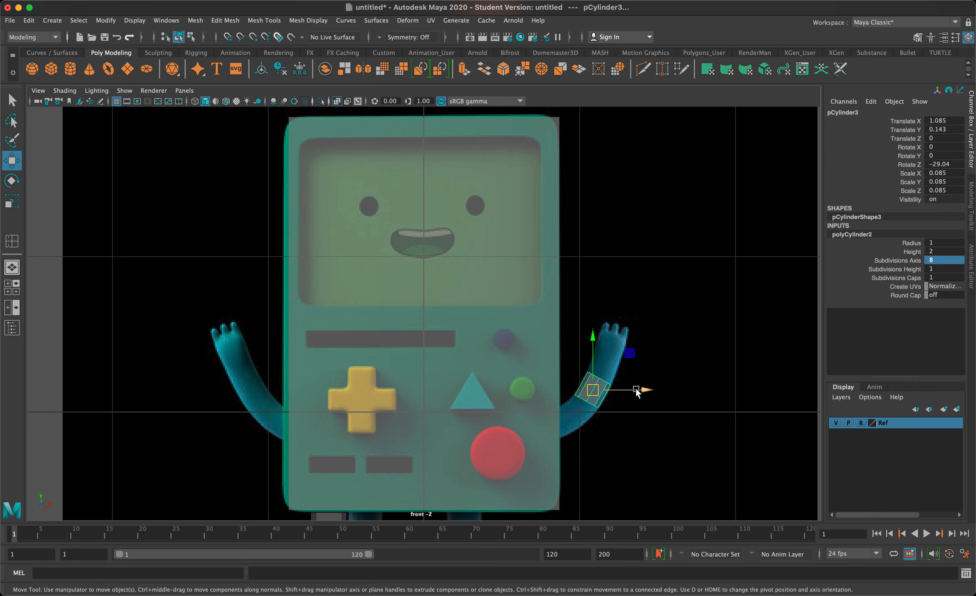
Step: Set the arm cylinder's height subdivisions to 6
scroll(634, 399, "up", 2)
key("f")
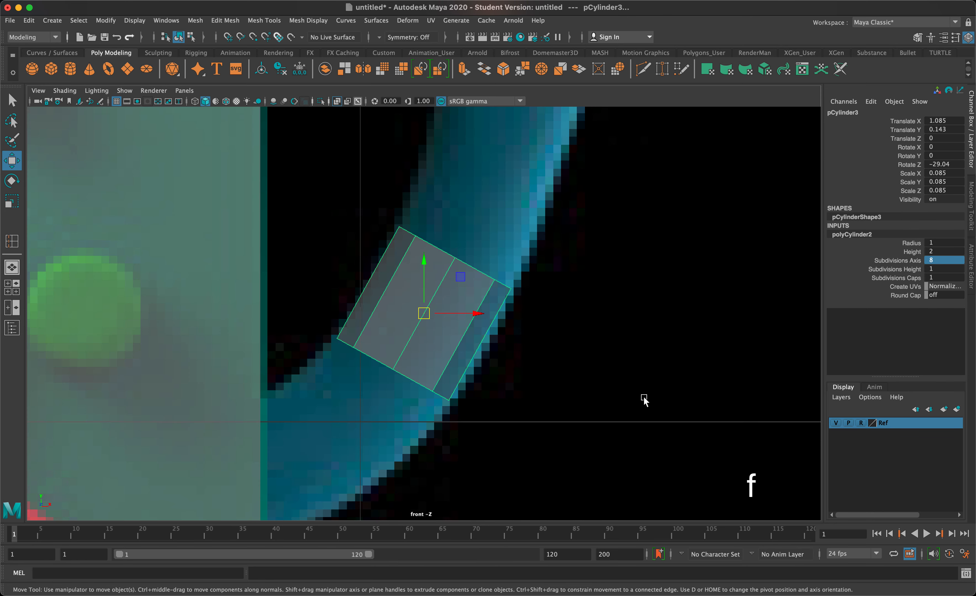
scroll(583, 373, "down", 8)
scroll(584, 374, "up", 7)
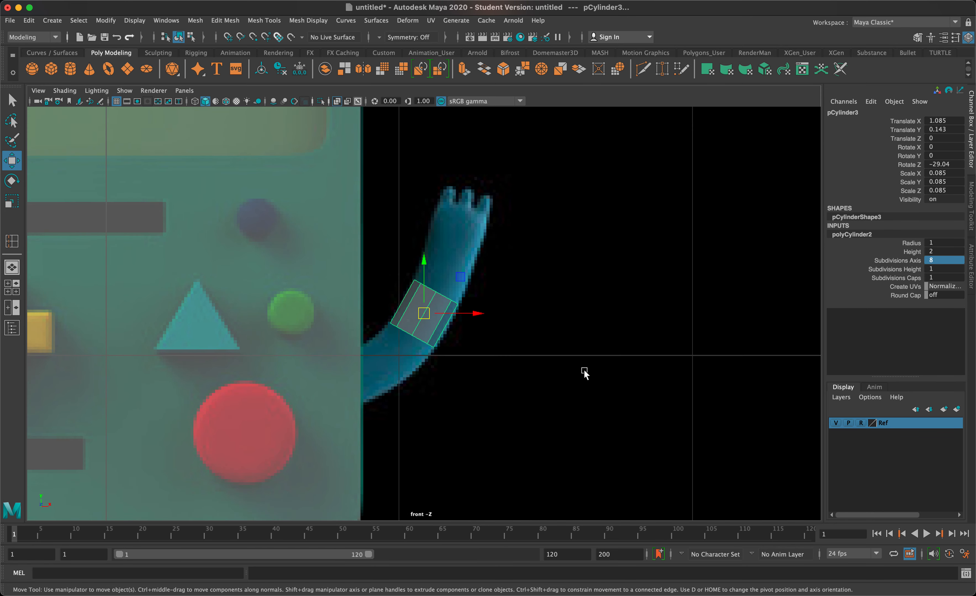
left_click(941, 269)
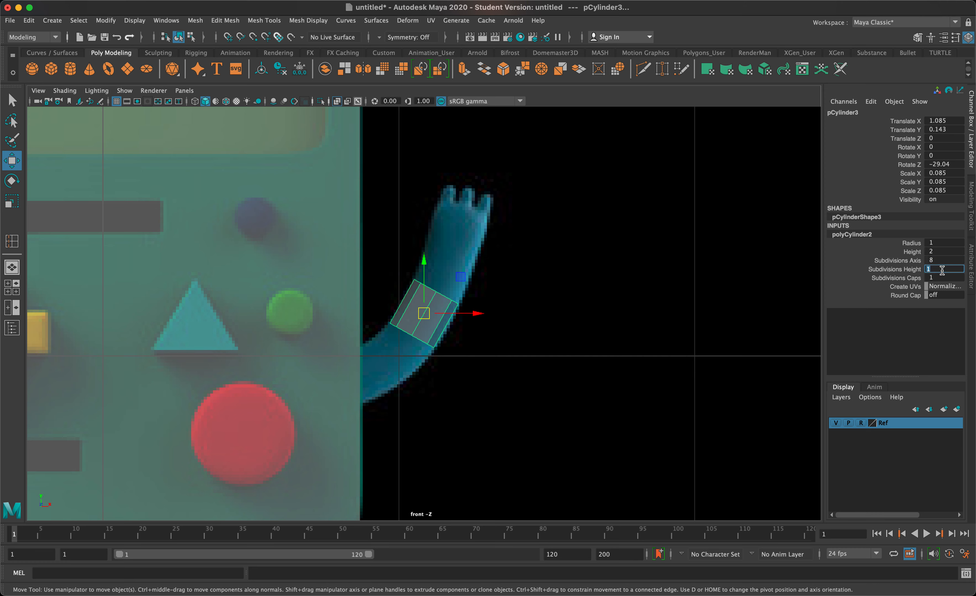
type("6")
key("Return")
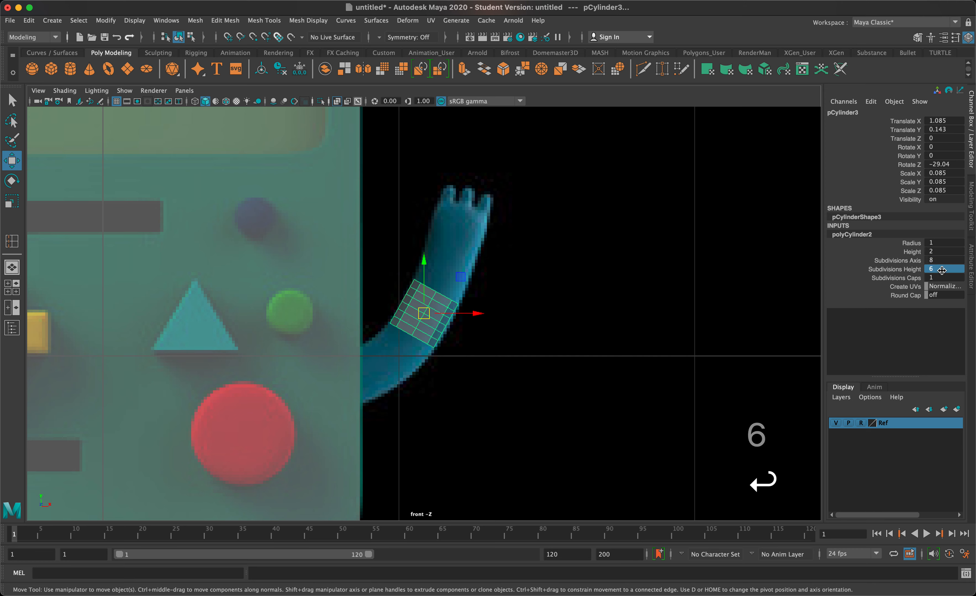
Step: Set the arm cylinder's height subdivisions to 4
left_click(942, 268)
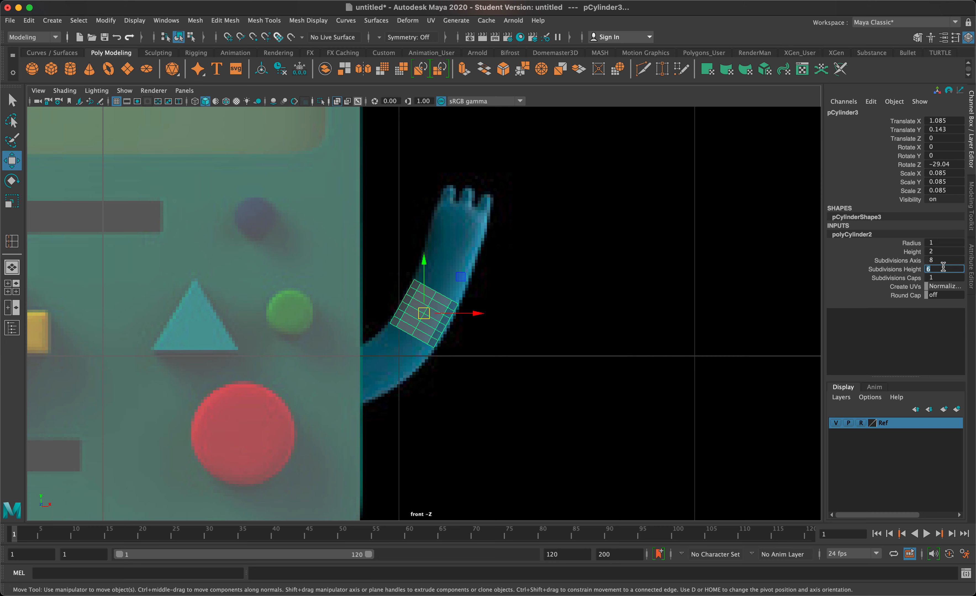
type("4")
key("Return")
Step: Move the vertices of the cylinder's upper end to the reference wrist and rotate them to match the forearm's angle
right_click_drag(428, 298, 387, 279)
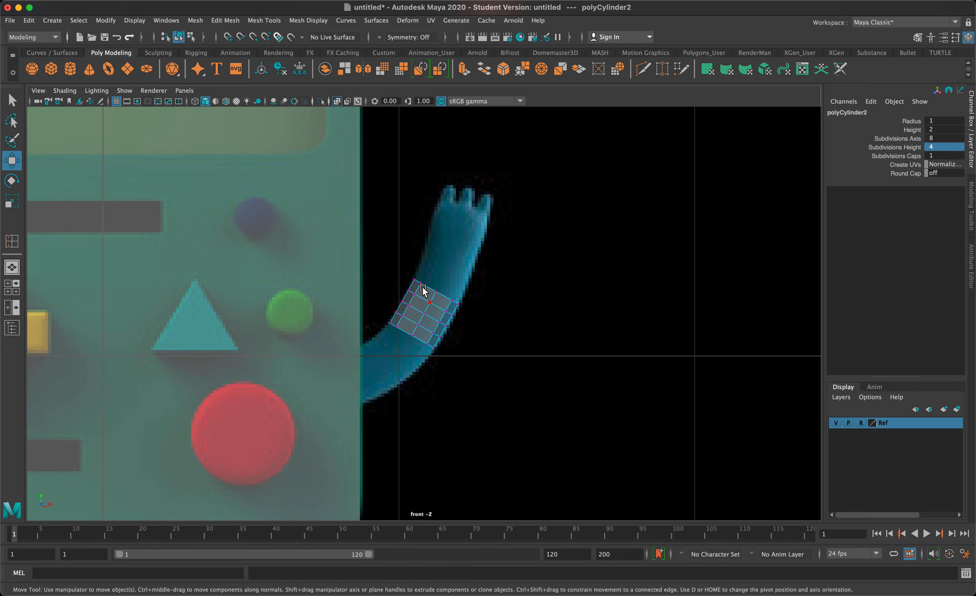
right_click_drag(439, 288, 404, 270)
left_click_drag(405, 270, 443, 276)
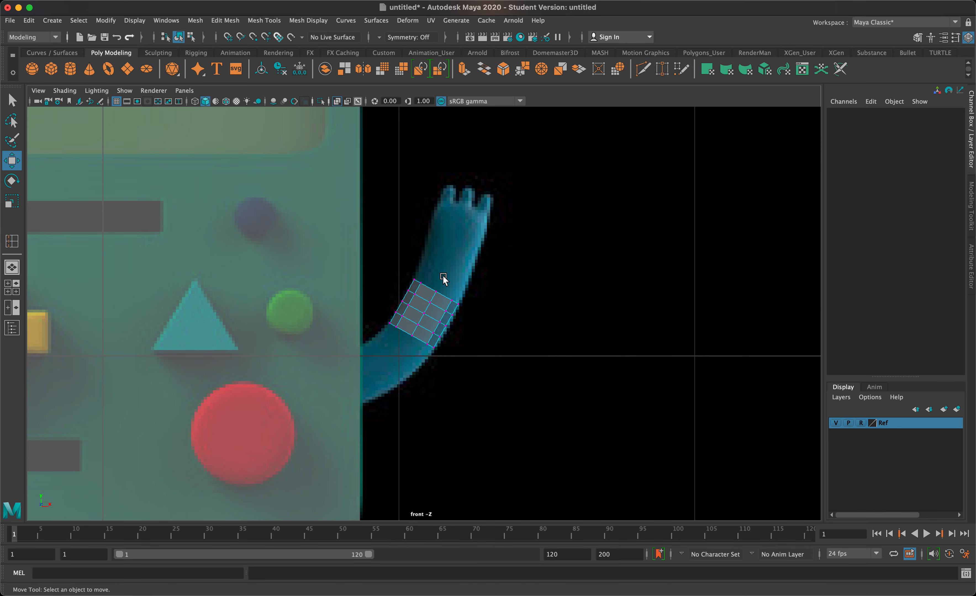
left_click_drag(468, 308, 509, 221)
key("w")
key("e")
key("w")
left_click(463, 226)
key("e")
Step: Move the vertices of the cylinder's lower end to the body's side and rotate them upright to form the shoulder
left_click_drag(438, 359, 425, 394)
key("q")
key("w")
key("e")
key("w")
left_click_drag(387, 366, 367, 377)
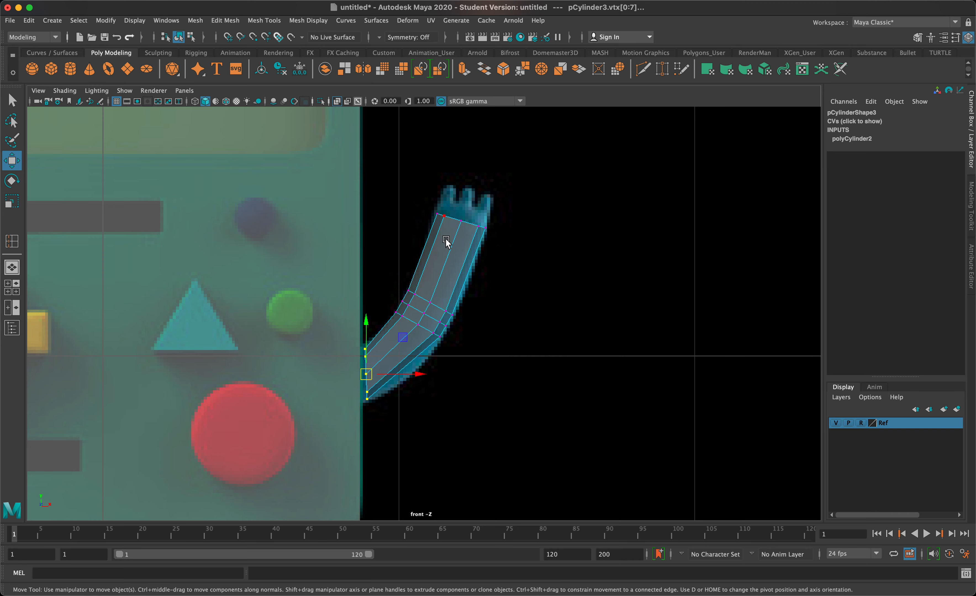
Step: Select the arm's upper inner edge loop and move it up along the reference forearm
right_click_drag(437, 304, 437, 265)
double_click(425, 300)
left_click_drag(429, 303, 445, 273)
Step: Move the edge loop nearest the shoulder down along the bend of the reference arm
double_click(426, 327)
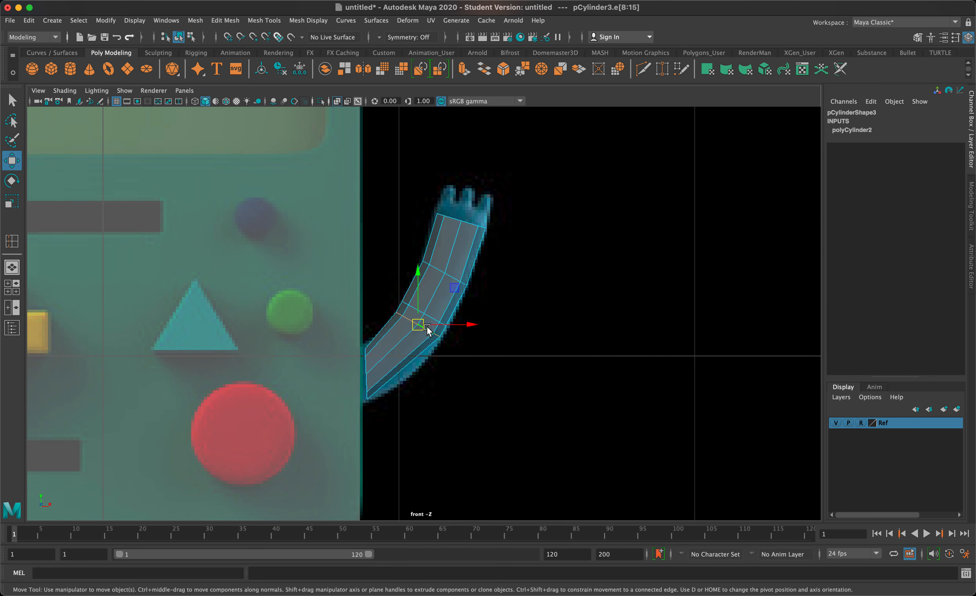
left_click_drag(422, 327, 407, 345)
key("e")
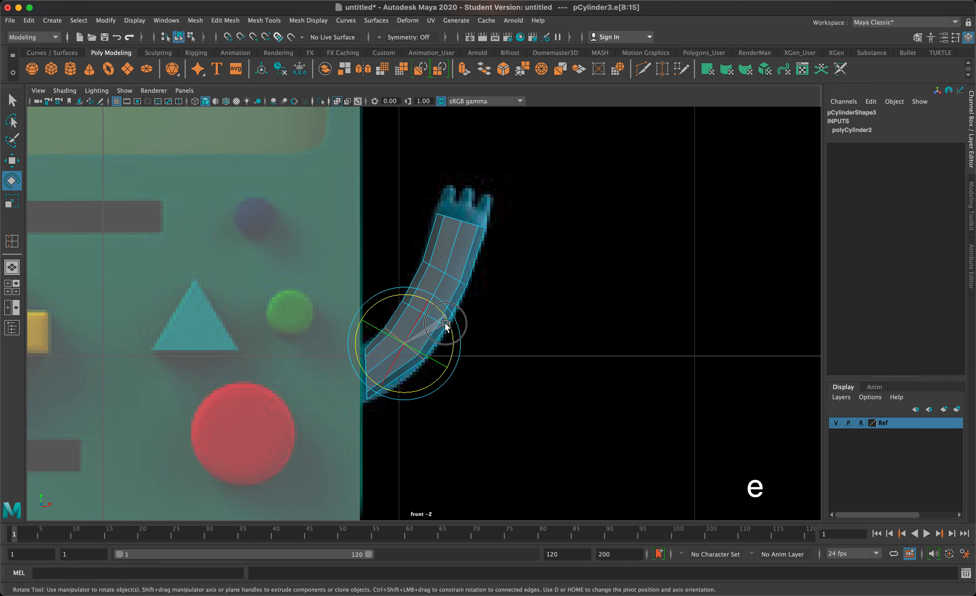
key("w")
left_click_drag(406, 343, 403, 347)
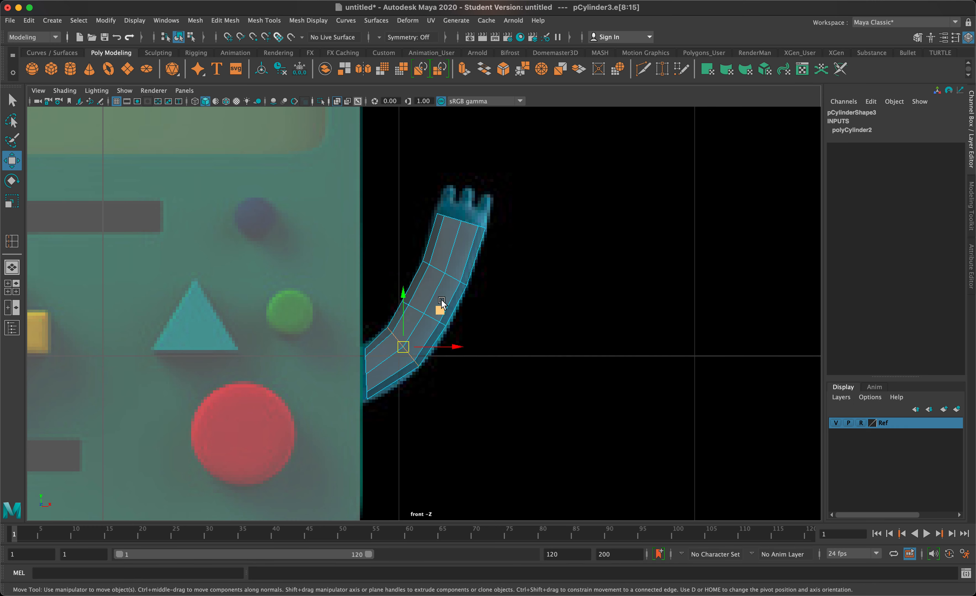
Step: Rotate the upper edge loop to follow the direction of the reference forearm
double_click(448, 277)
key("e")
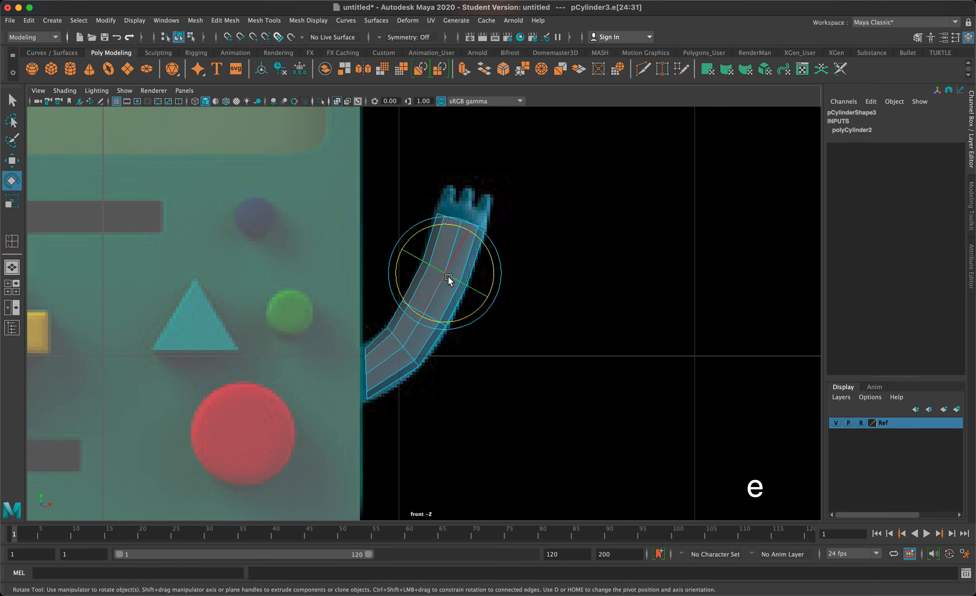
left_click_drag(397, 272, 400, 280)
left_click(414, 350)
left_click(441, 263)
Step: Move the middle edge loop outward to about X 1.10, Y 0.15 to centre it on the reference arm
double_click(418, 314)
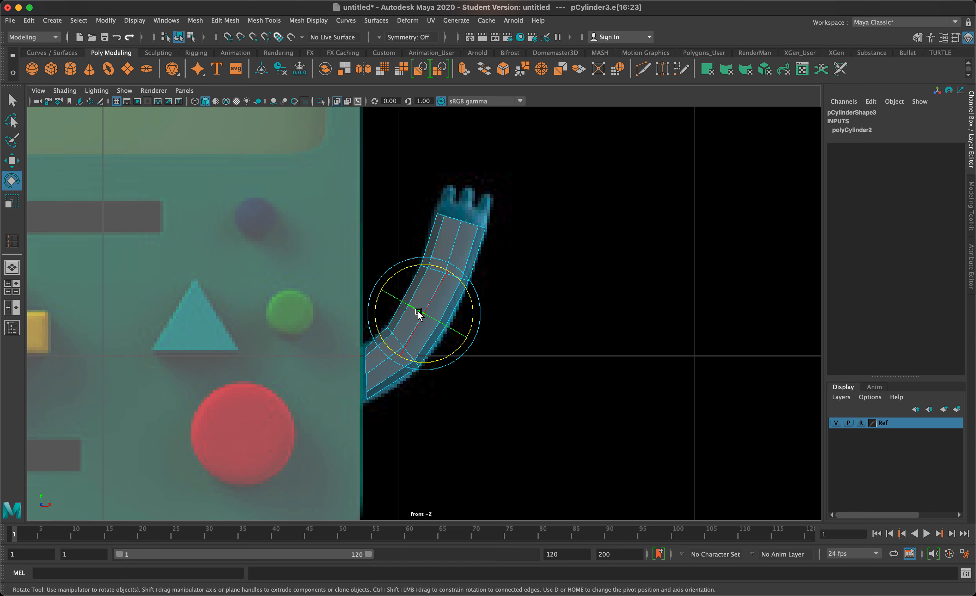
key("w")
left_click_drag(419, 312, 428, 312)
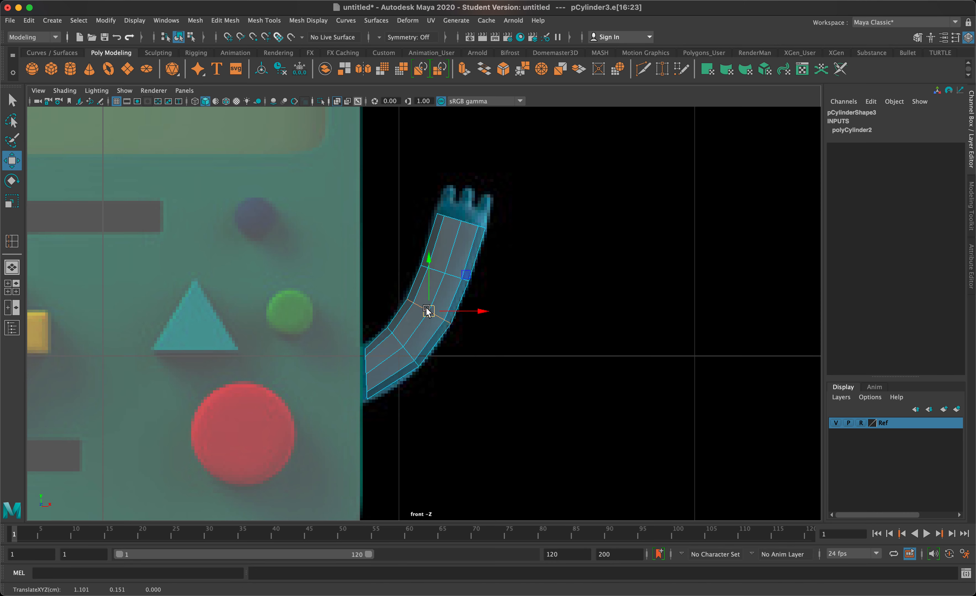
Step: Nudge the edge loop nearest the shoulder into the bend of the reference arm and return to object selection
double_click(410, 351)
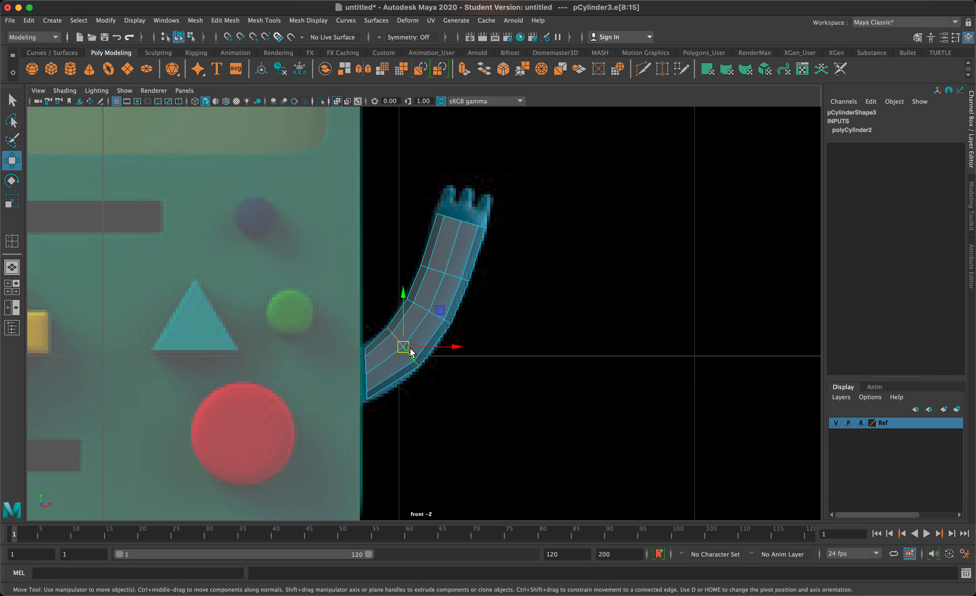
key("e")
key("w")
left_click_drag(407, 347, 403, 350)
right_click_drag(451, 266, 486, 242)
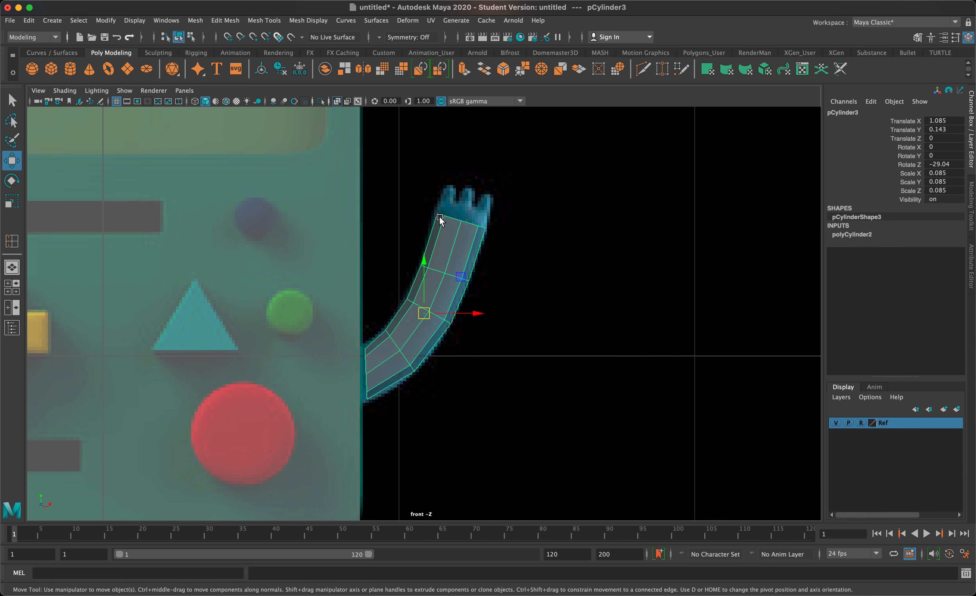
Step: Extrude all eight cap faces at the arm's hand end with a local Z translation of 0.043
key("space")
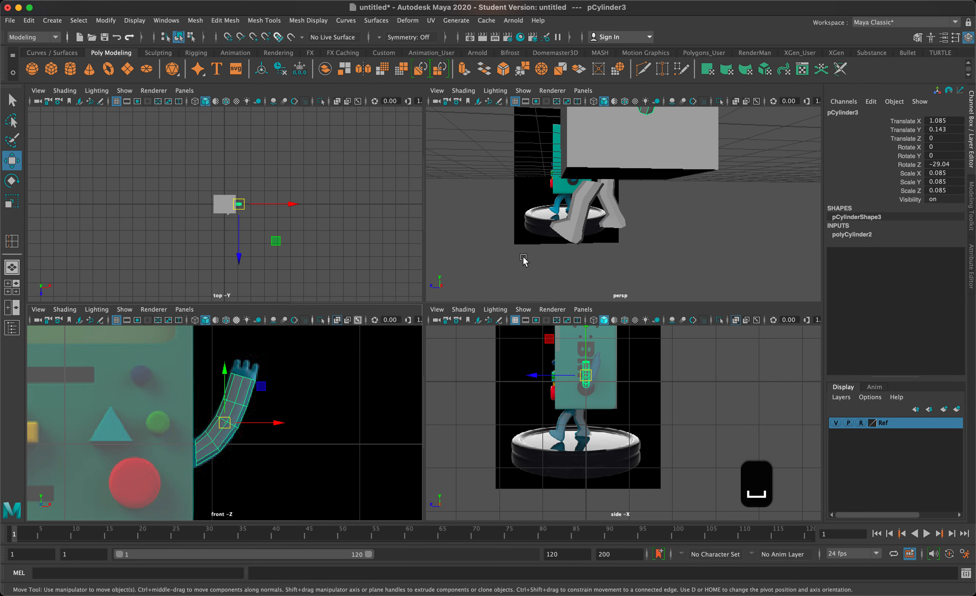
left_click_drag(616, 195, 609, 240, "alt")
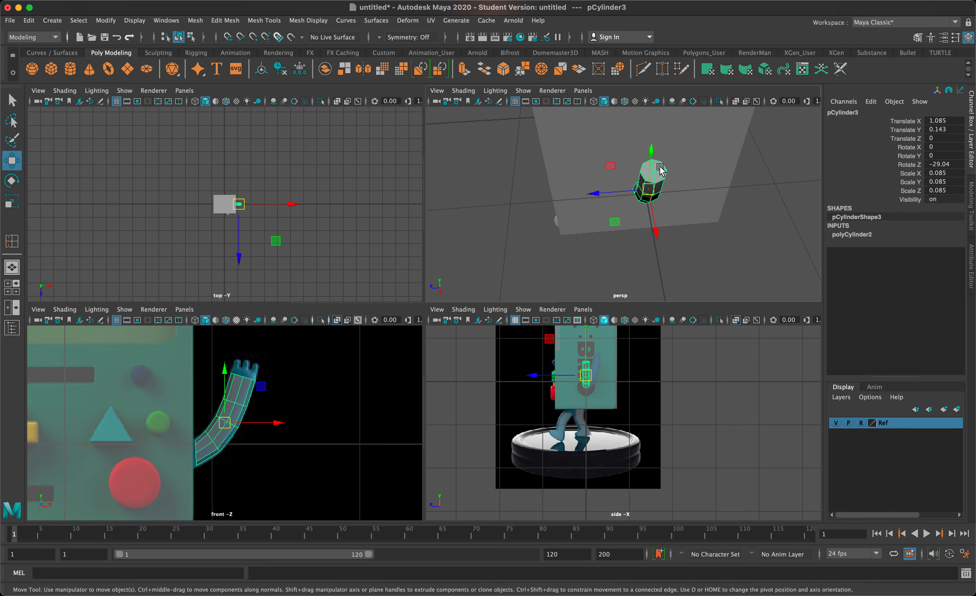
right_click_drag(660, 167, 661, 195)
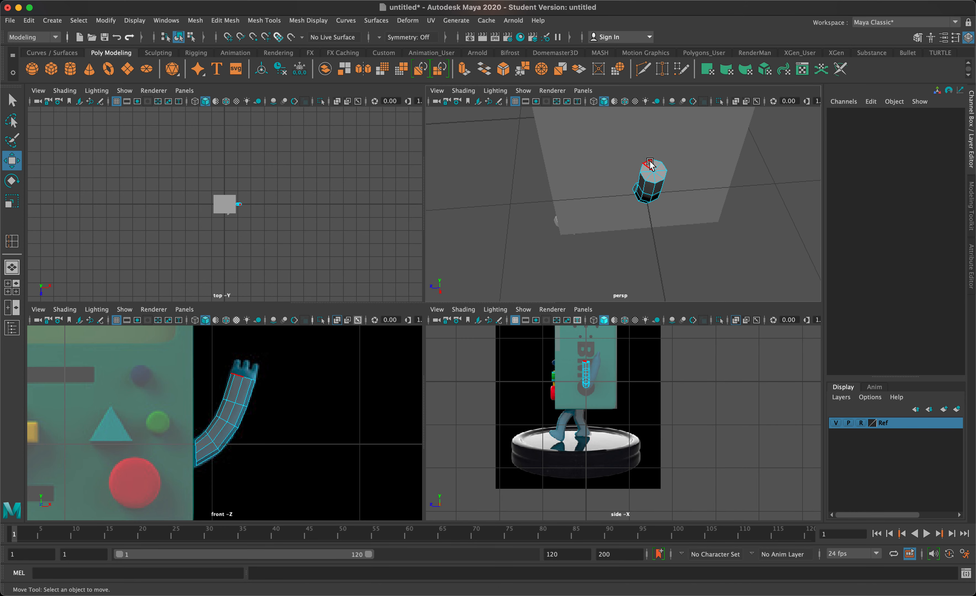
left_click(649, 164)
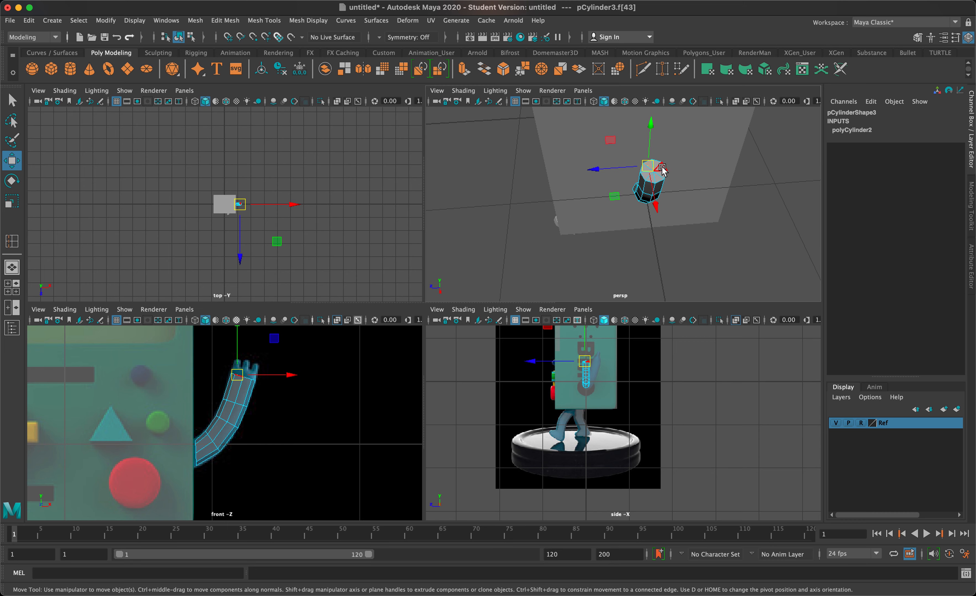
left_click(660, 167)
key("f")
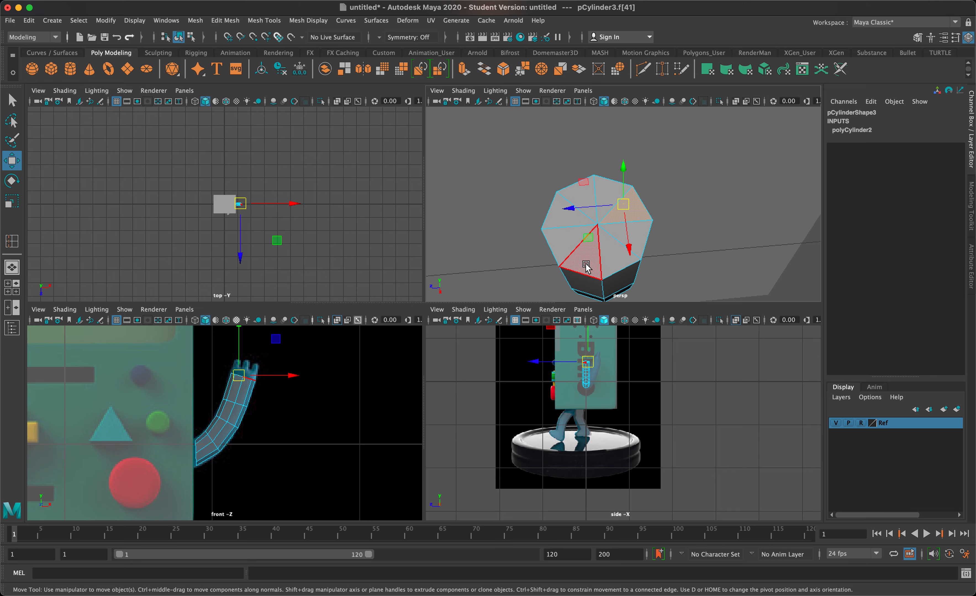
key("q")
left_click(593, 262, "shift")
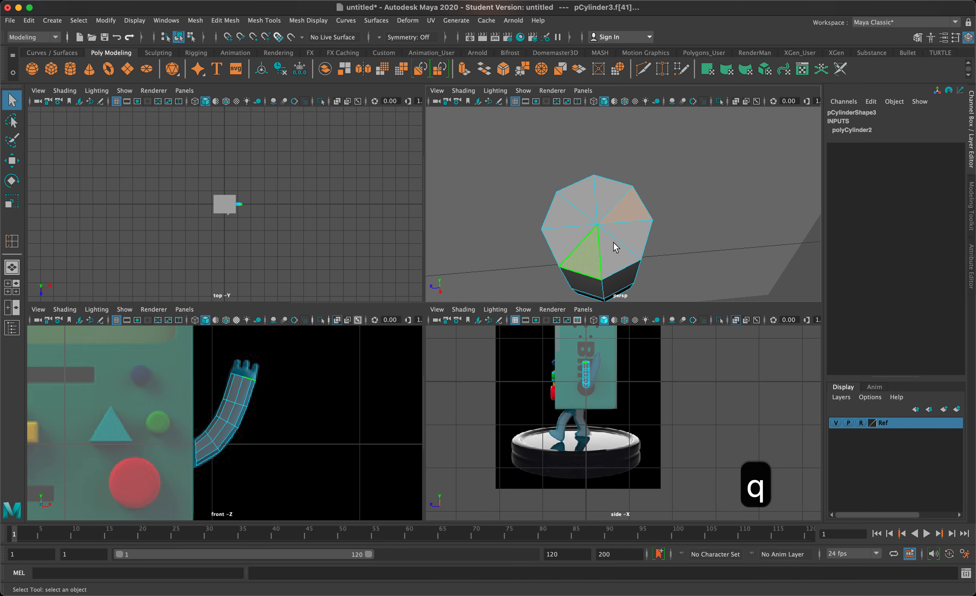
left_click(626, 236, "shift")
left_click(613, 199, "shift")
left_click(582, 199, "shift")
left_click(563, 215, "shift")
left_click(562, 242, "shift")
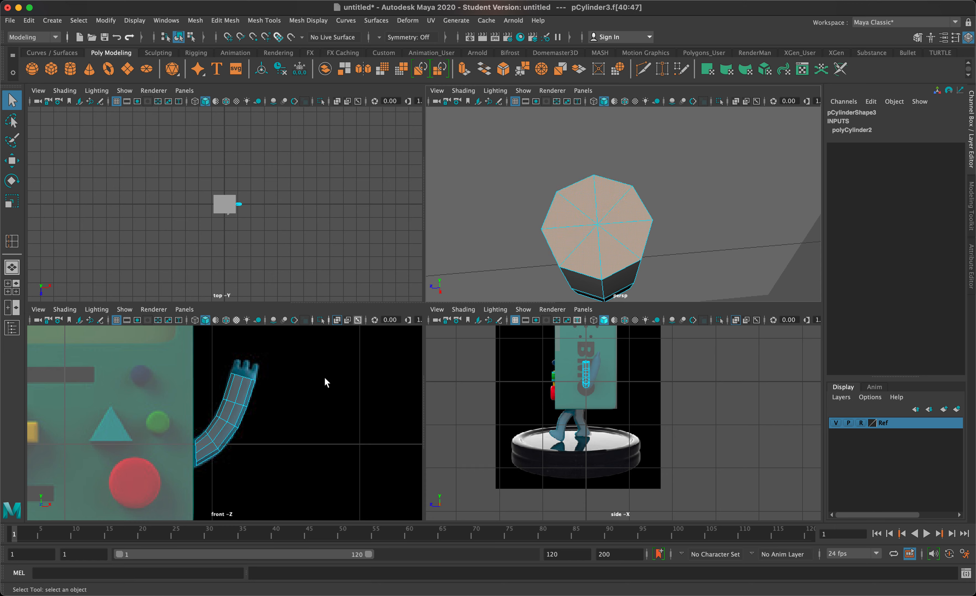
key("super+e")
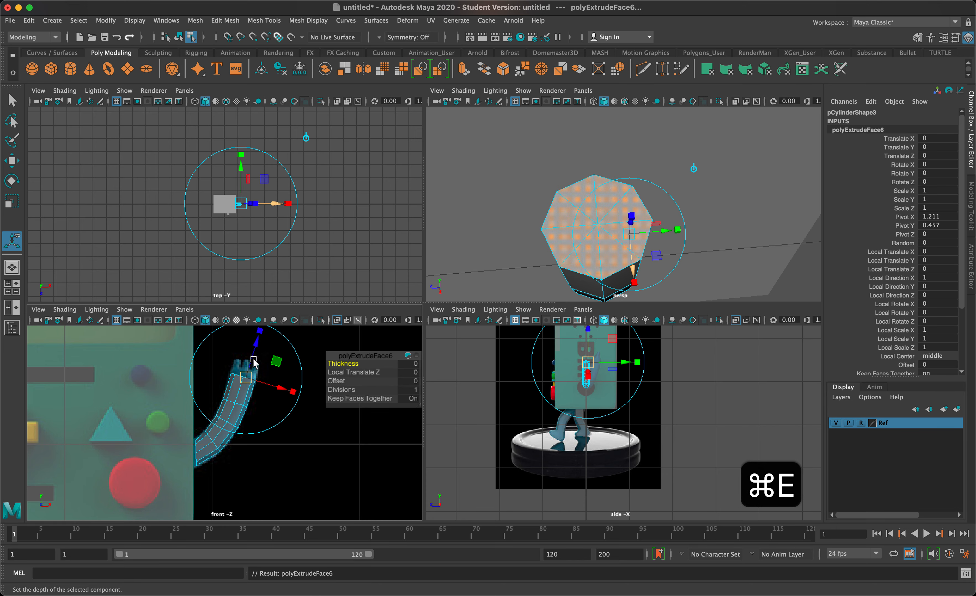
left_click_drag(250, 377, 252, 372)
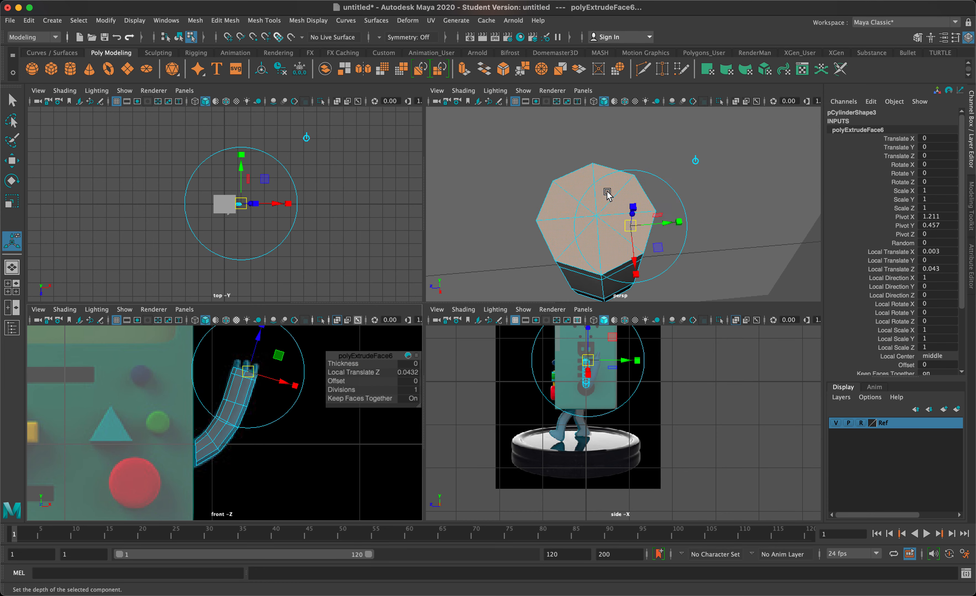
Step: Extrude three separated cap faces into fingers with Keep Faces Together off, local Z translation 0.081 and local scale about 0.35
key("q")
left_click(591, 180)
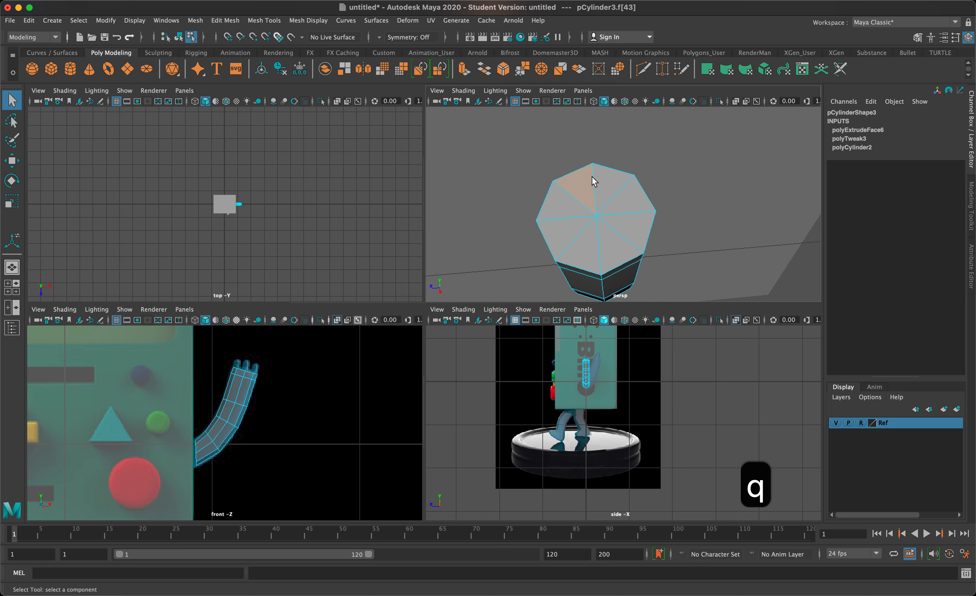
left_click(635, 189, "shift")
left_click(620, 255, "shift")
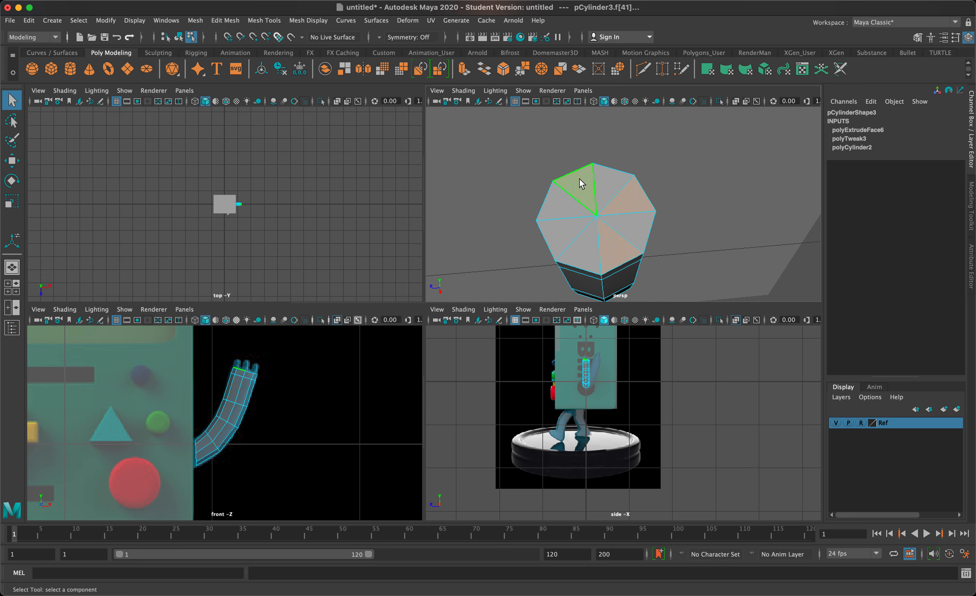
left_click_drag(594, 216, 650, 179, "alt")
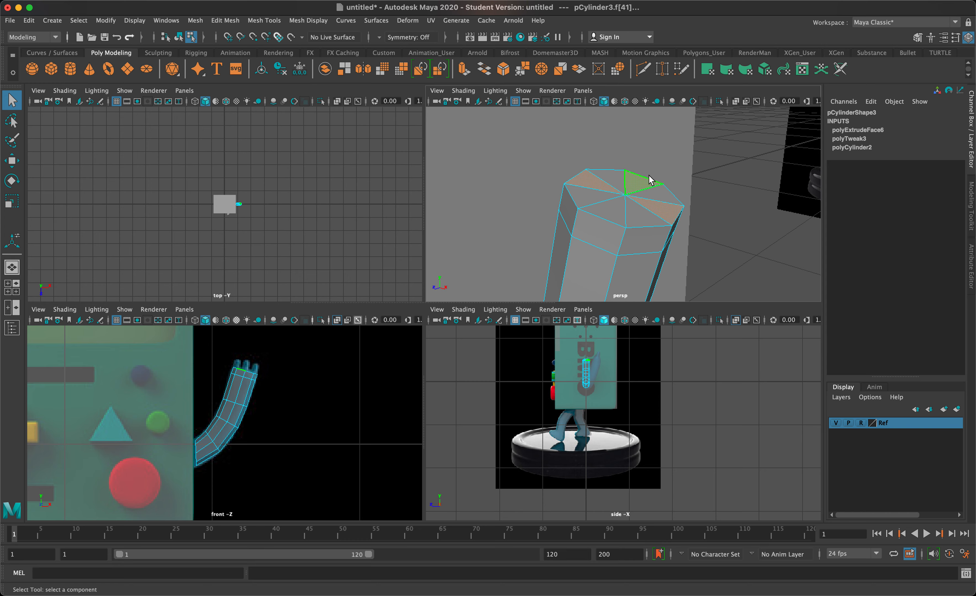
key("super+e")
left_click(812, 180)
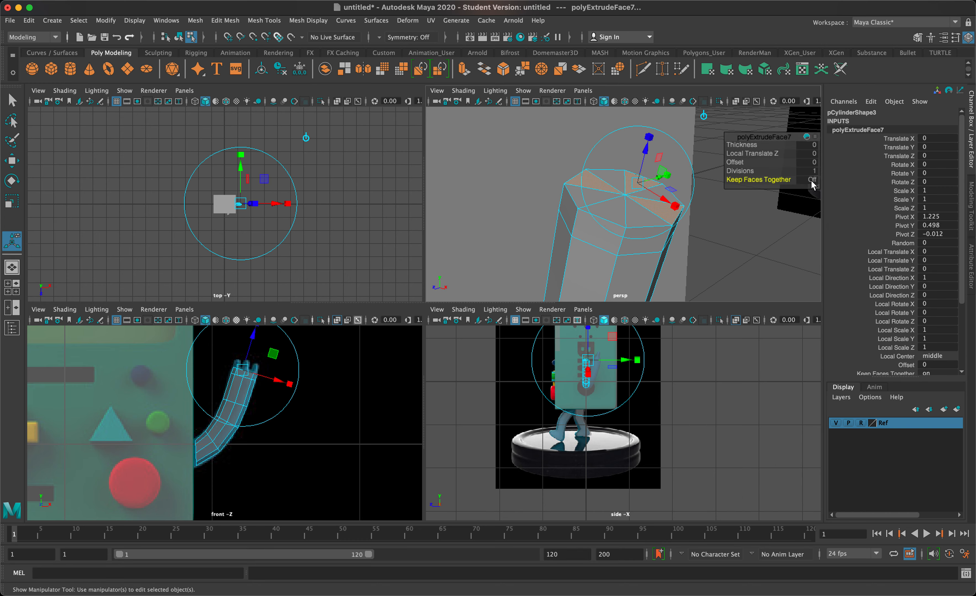
left_click_drag(646, 148, 636, 130)
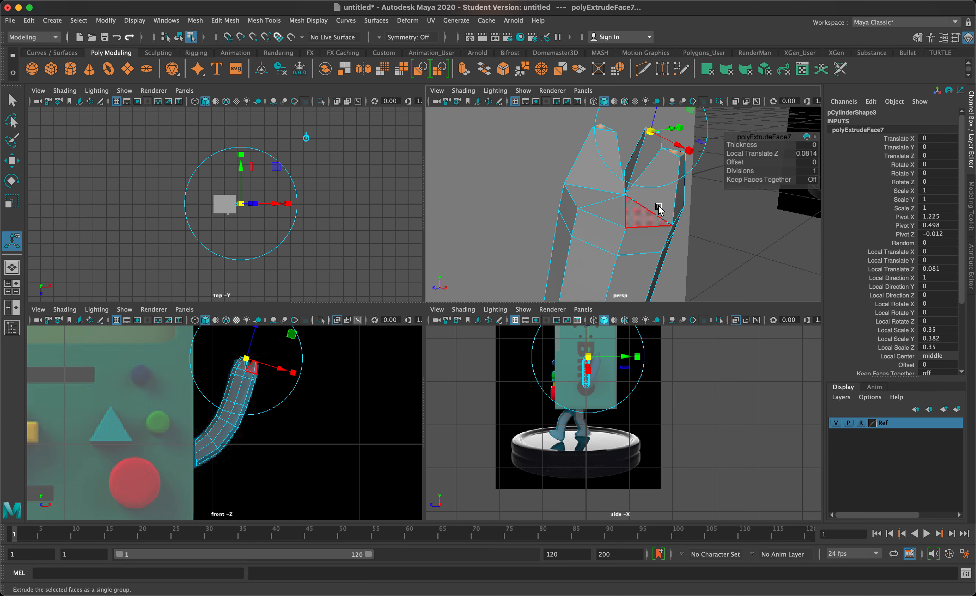
Step: Preview the fingered hand with smoothing, then restore the unsmoothed display
key("3")
left_click_drag(636, 208, 654, 224, "alt")
key("1")
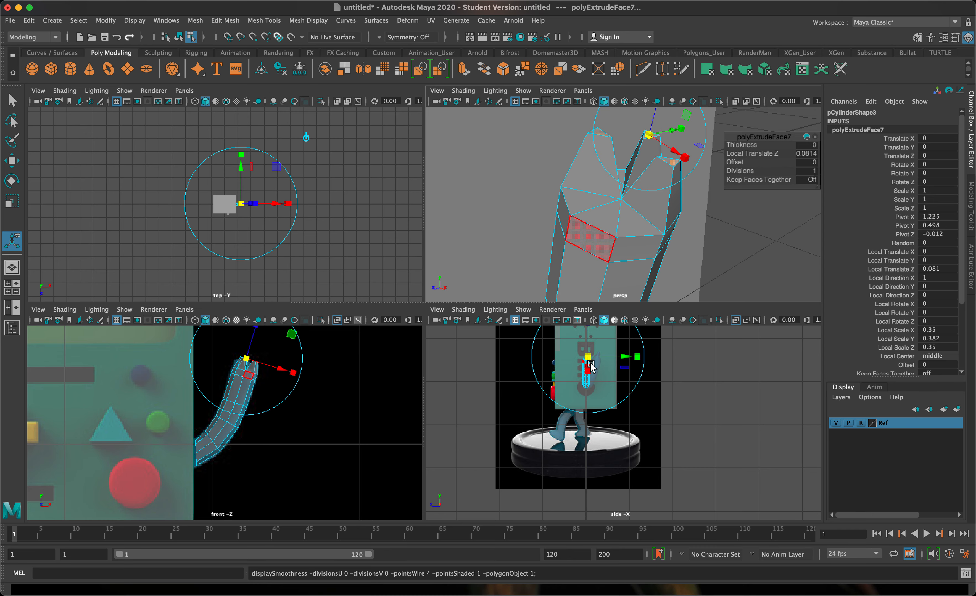
Step: Leave the finger extrusion and select the whole arm in the side view, framed against the reference
scroll(591, 368, "up", 3)
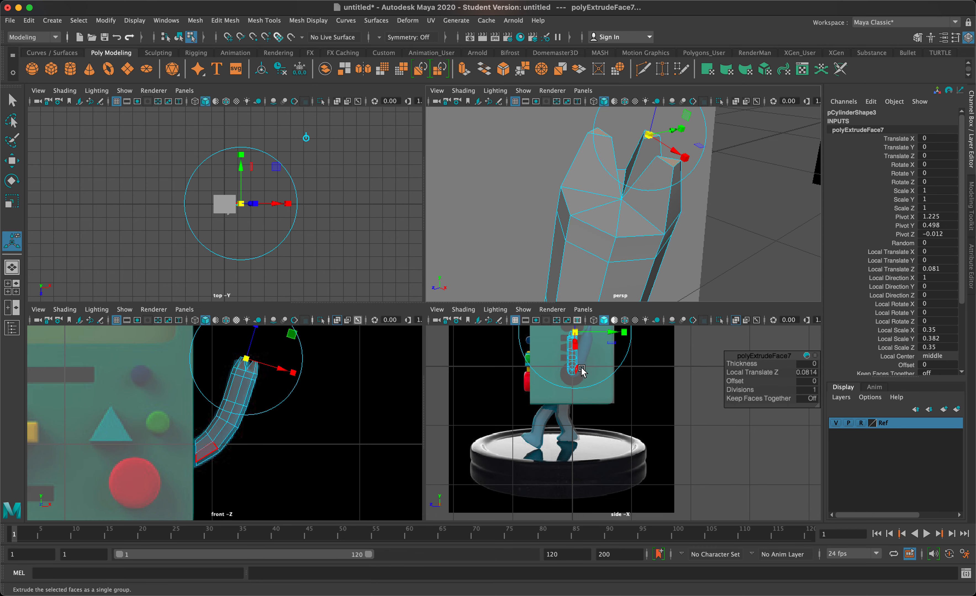
key("space")
left_click_drag(504, 283, 537, 331, "alt")
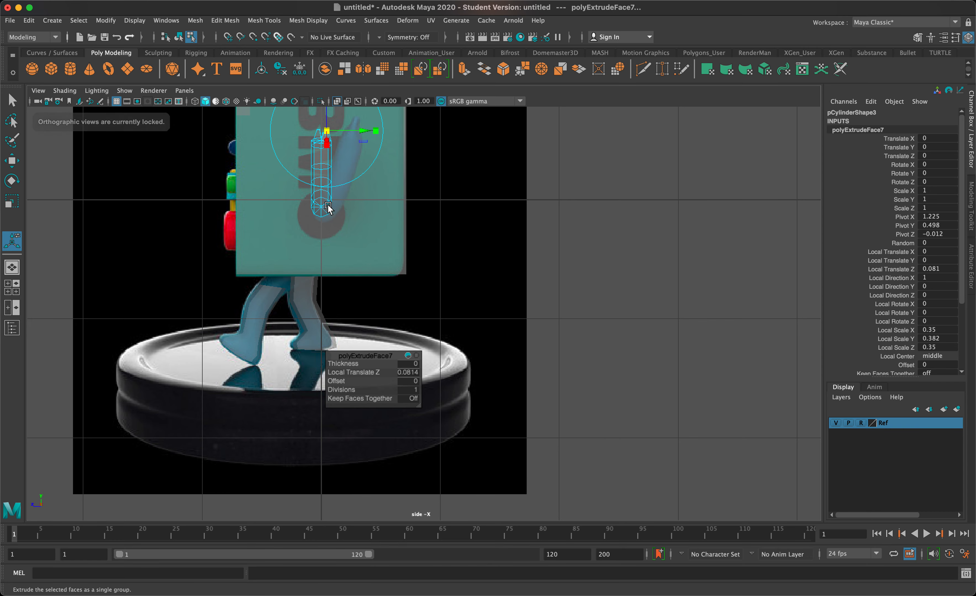
key("f")
scroll(439, 251, "down", 5)
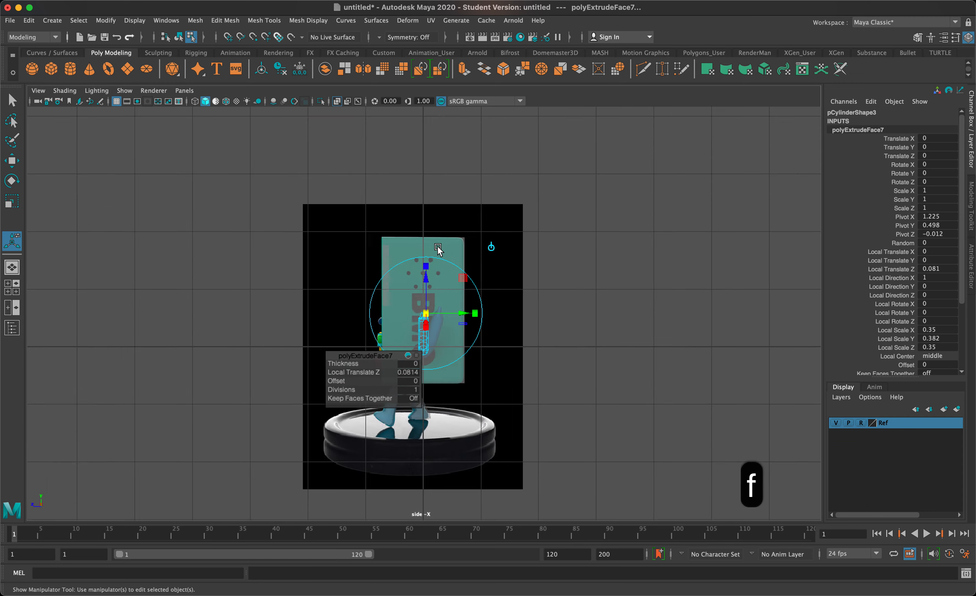
scroll(437, 246, "up", 3)
left_click_drag(346, 358, 663, 232)
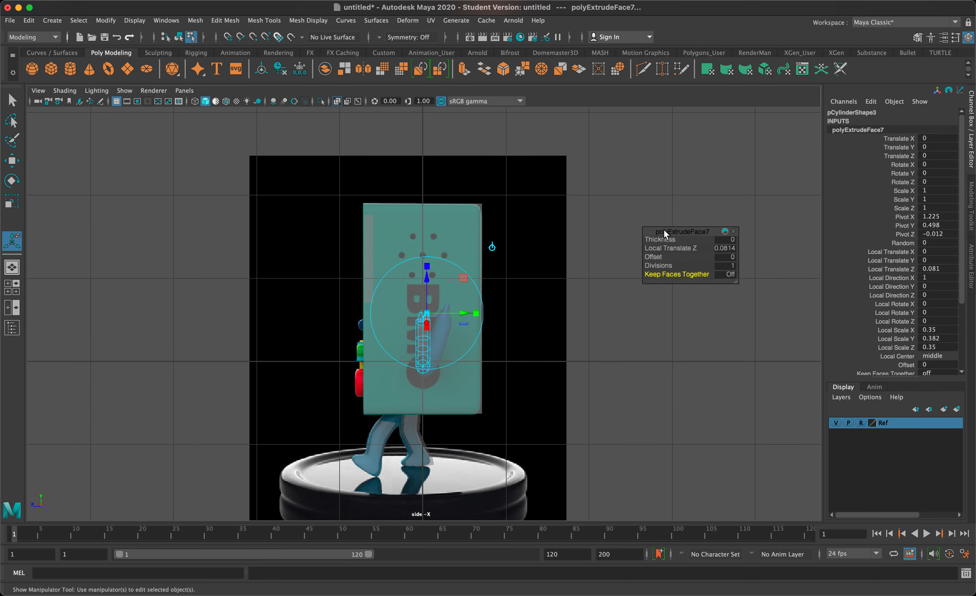
left_click(431, 362)
right_click_drag(429, 360, 469, 281)
scroll(425, 356, "up", 5)
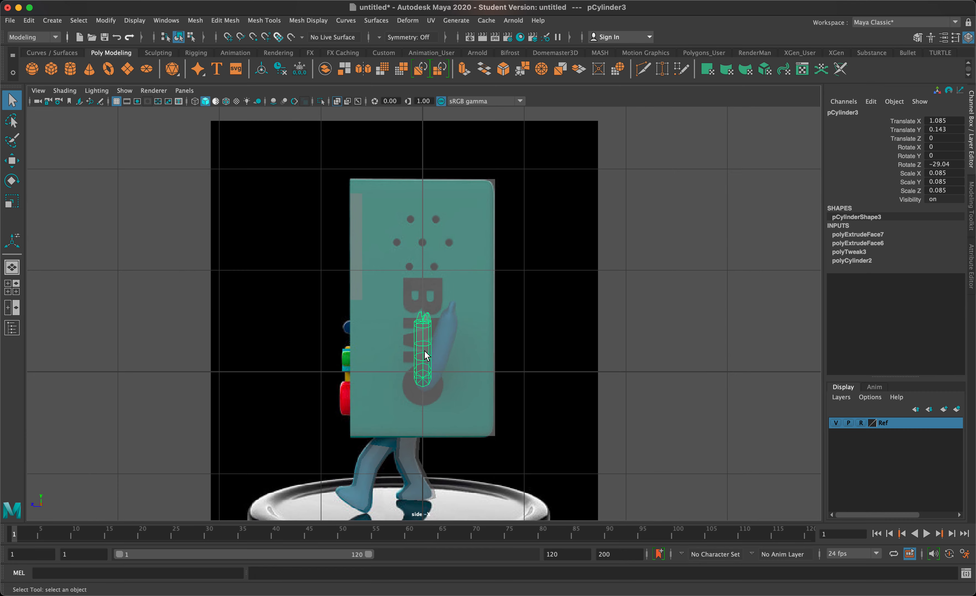
Step: Try to bend the arm toward the side reference by shifting its middle edge loop and the loop below it along Z
right_click_drag(422, 333, 375, 280)
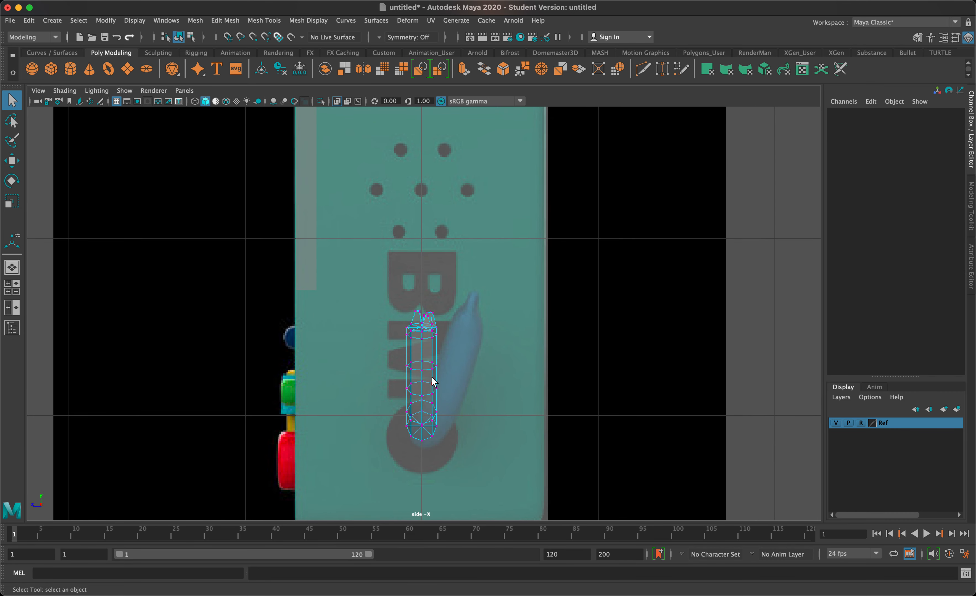
right_click_drag(425, 299, 427, 270)
double_click(427, 372)
key("e")
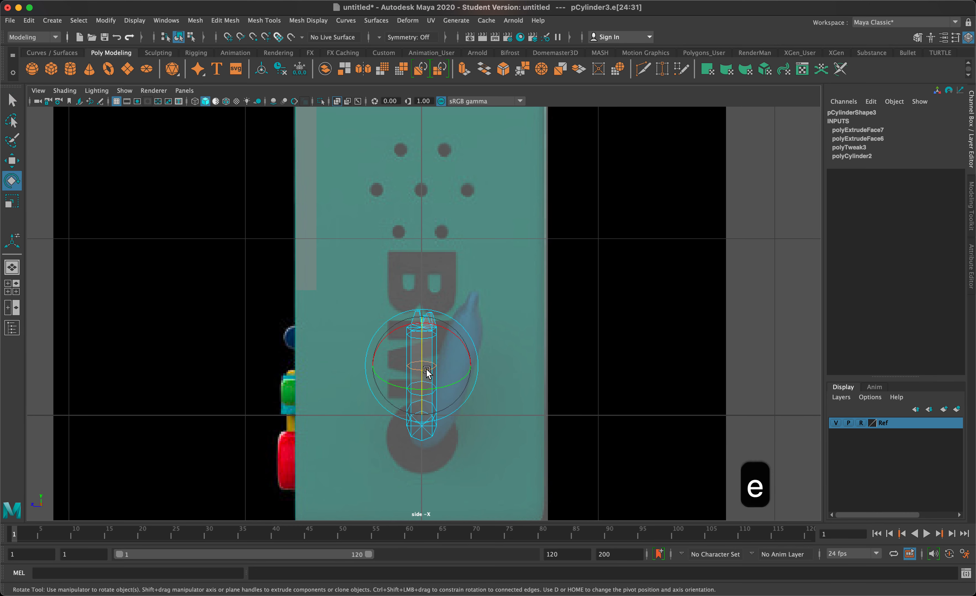
key("w")
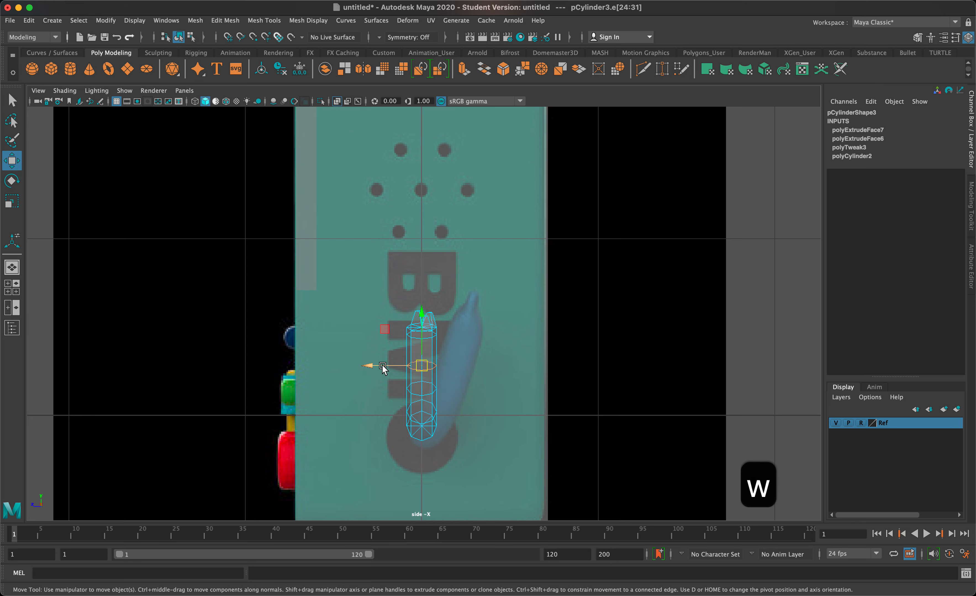
left_click_drag(382, 368, 408, 368)
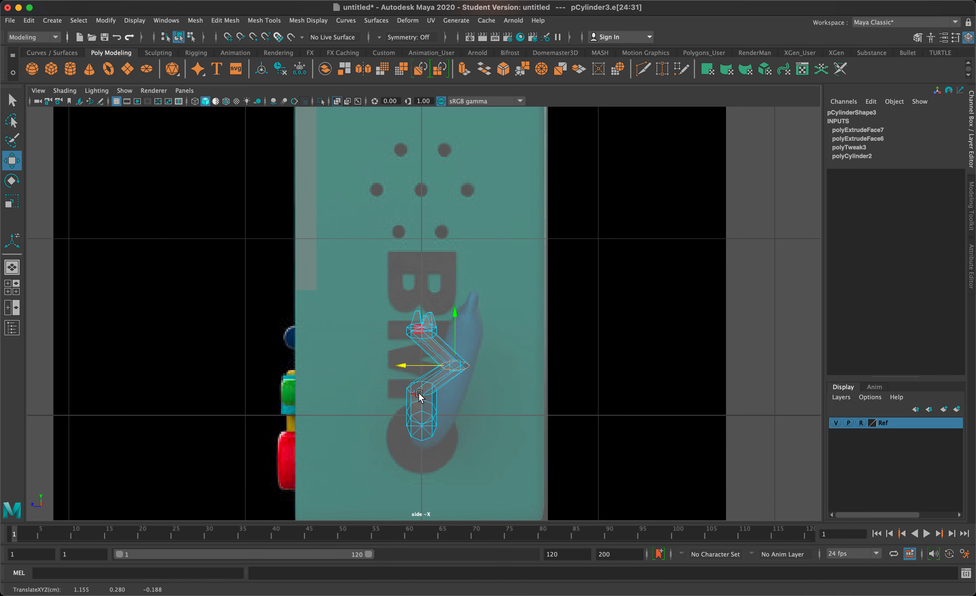
double_click(418, 394)
left_click_drag(382, 391, 387, 390)
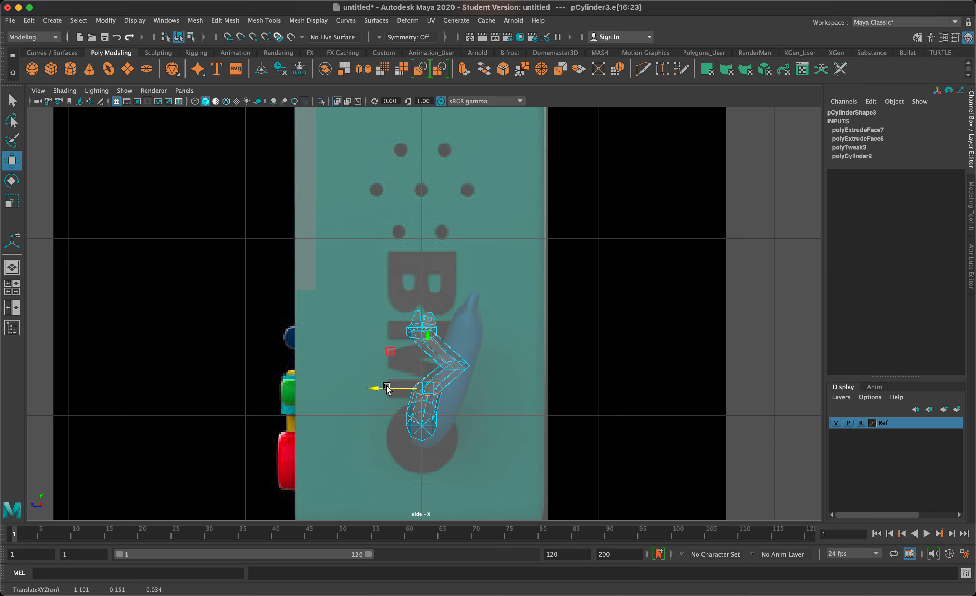
key("super+z")
key("super+z")
key("super+z")
key("super+z")
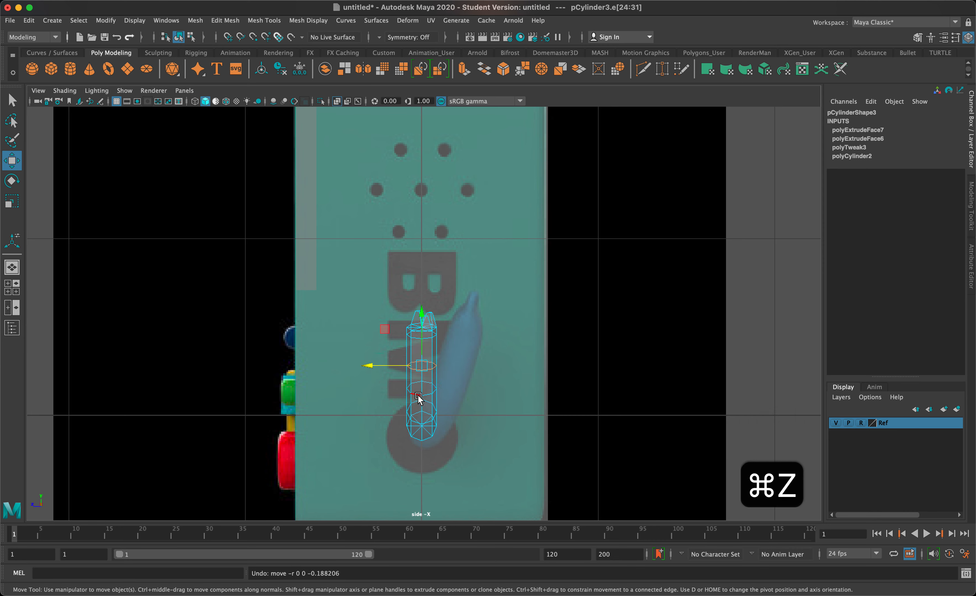
Step: Tilt the whole arm to about -17.8, -9.7, -27.5 degrees in X, Y, Z and move it to Translate Z -0.139, matching the side reference
right_click_drag(419, 301, 467, 283)
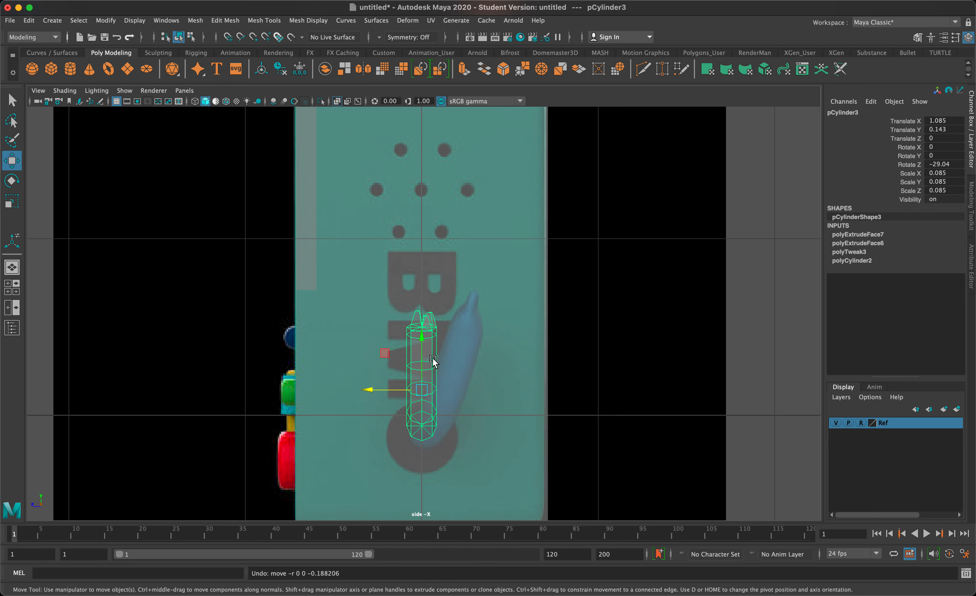
key("e")
left_click_drag(447, 359, 483, 365)
key("super+z")
key("q")
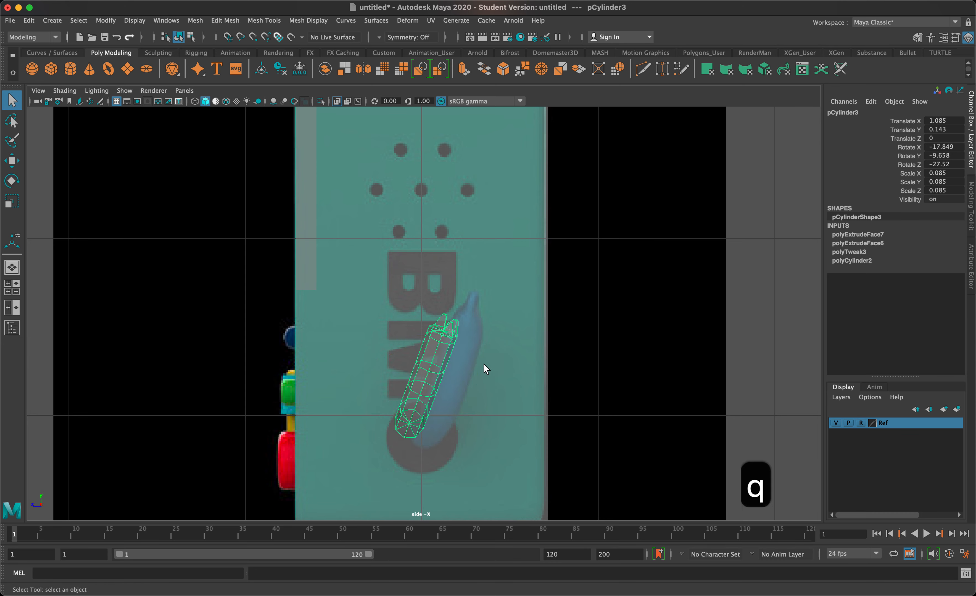
key("w")
left_click_drag(390, 390, 414, 394)
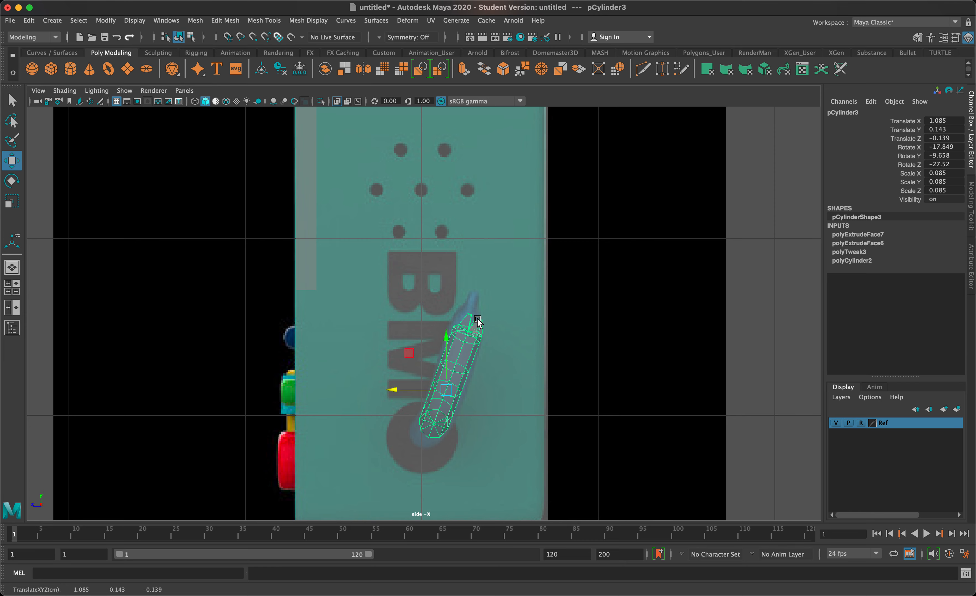
Step: In the perspective view with smoothing on, scale the vertices of the arm's fingers and hand end along one axis
key("space")
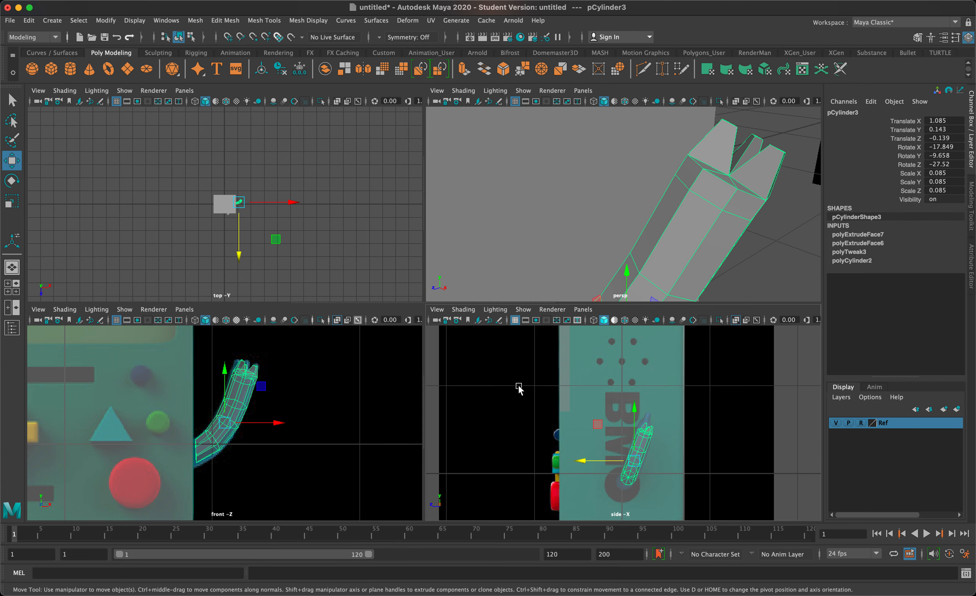
key("space")
key("3")
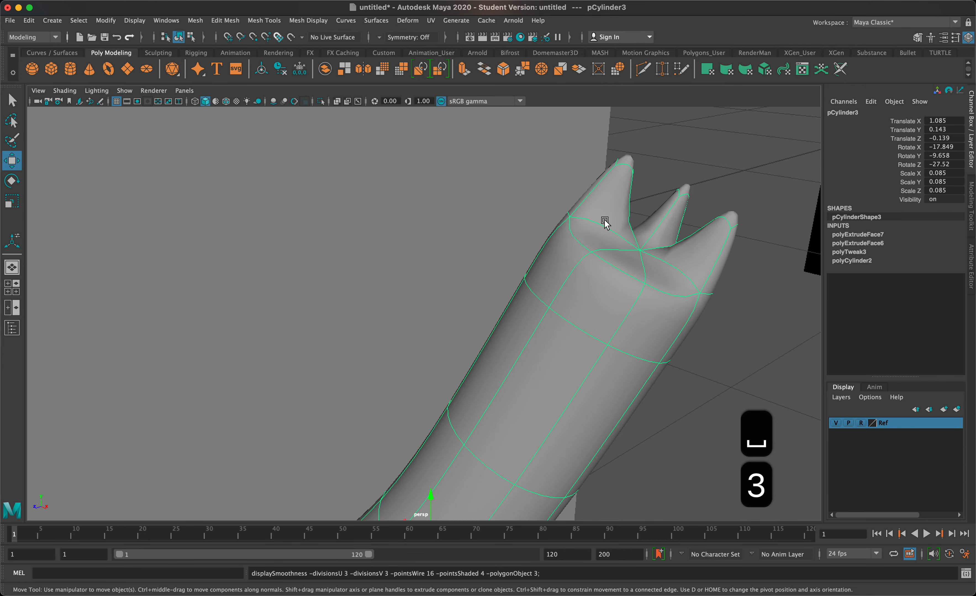
left_click_drag(604, 223, 530, 228, "alt")
left_click_drag(584, 339, 582, 307, "alt")
right_click(615, 284)
right_click_drag(615, 283, 560, 282)
left_click_drag(734, 320, 538, 173)
key("r")
left_click_drag(577, 235, 592, 239)
Step: Return the arm to unsmoothed display with one hand edge selected and inspect the whole character against the front reference image
right_click_drag(620, 288, 616, 255)
left_click(630, 279)
left_click_drag(630, 279, 659, 318, "alt")
key("1")
scroll(617, 323, "down", 5)
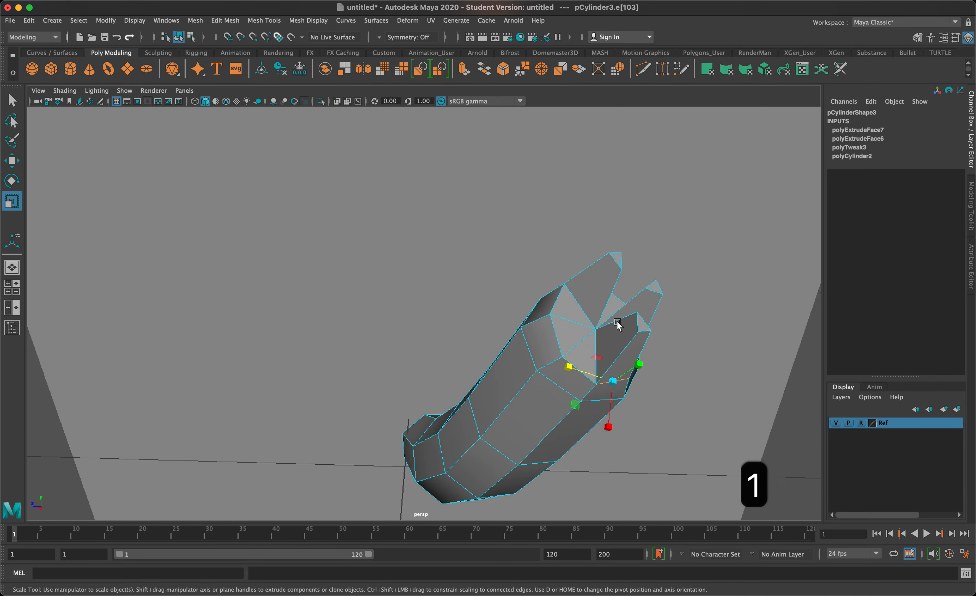
scroll(624, 390, "down", 5)
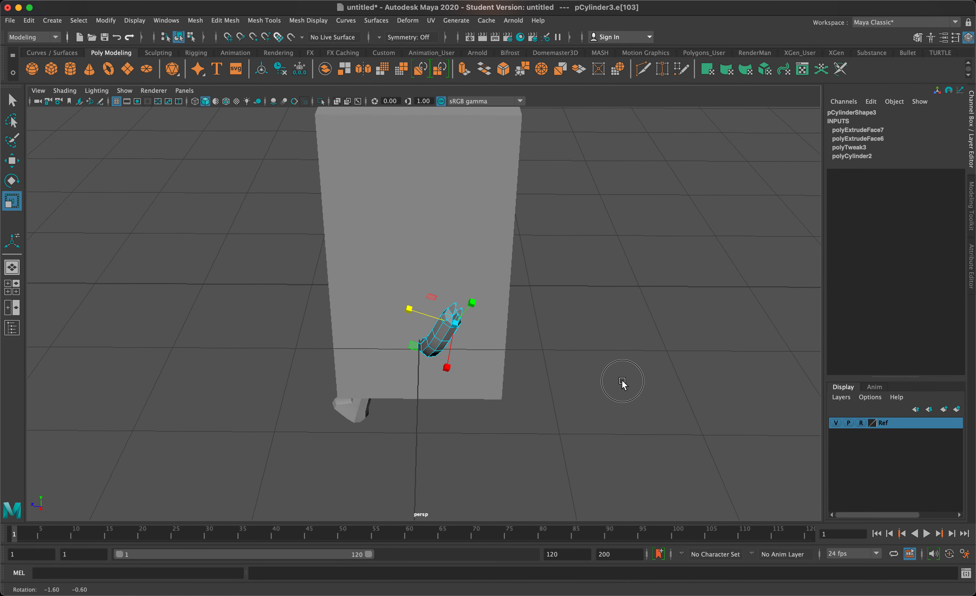
left_click_drag(626, 388, 694, 356, "alt")
left_click_drag(517, 355, 542, 375, "alt")
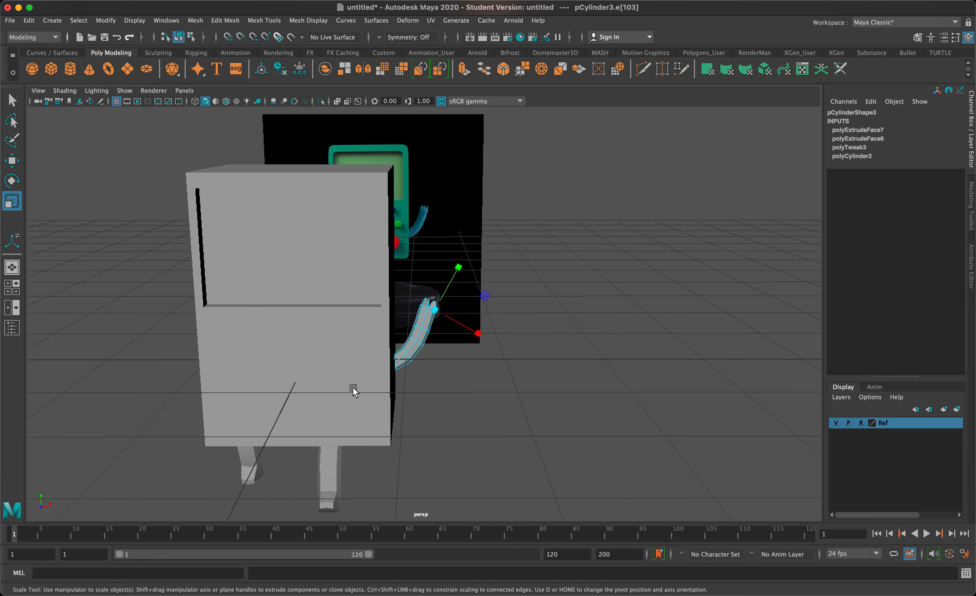
left_click_drag(373, 334, 341, 310, "alt")
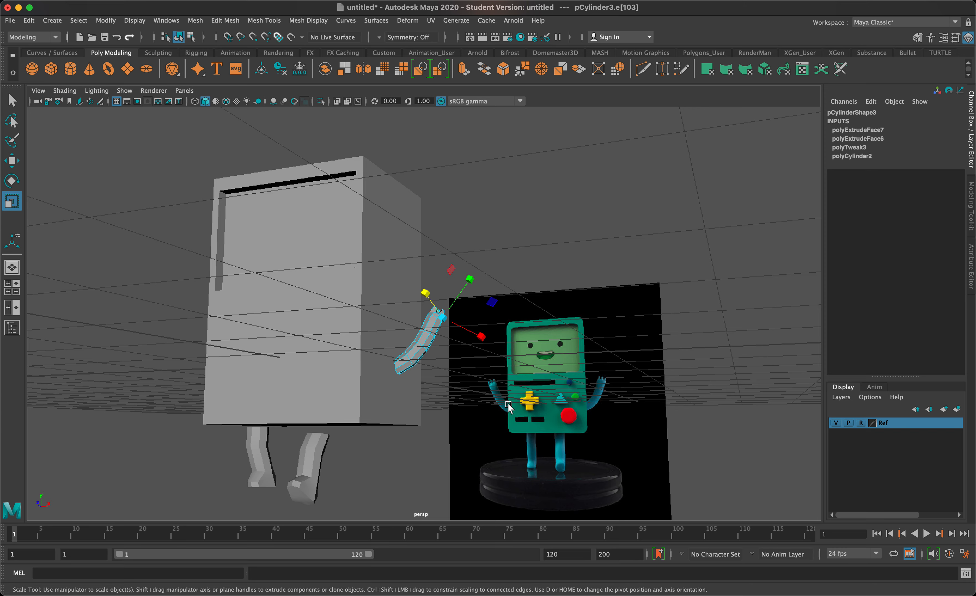